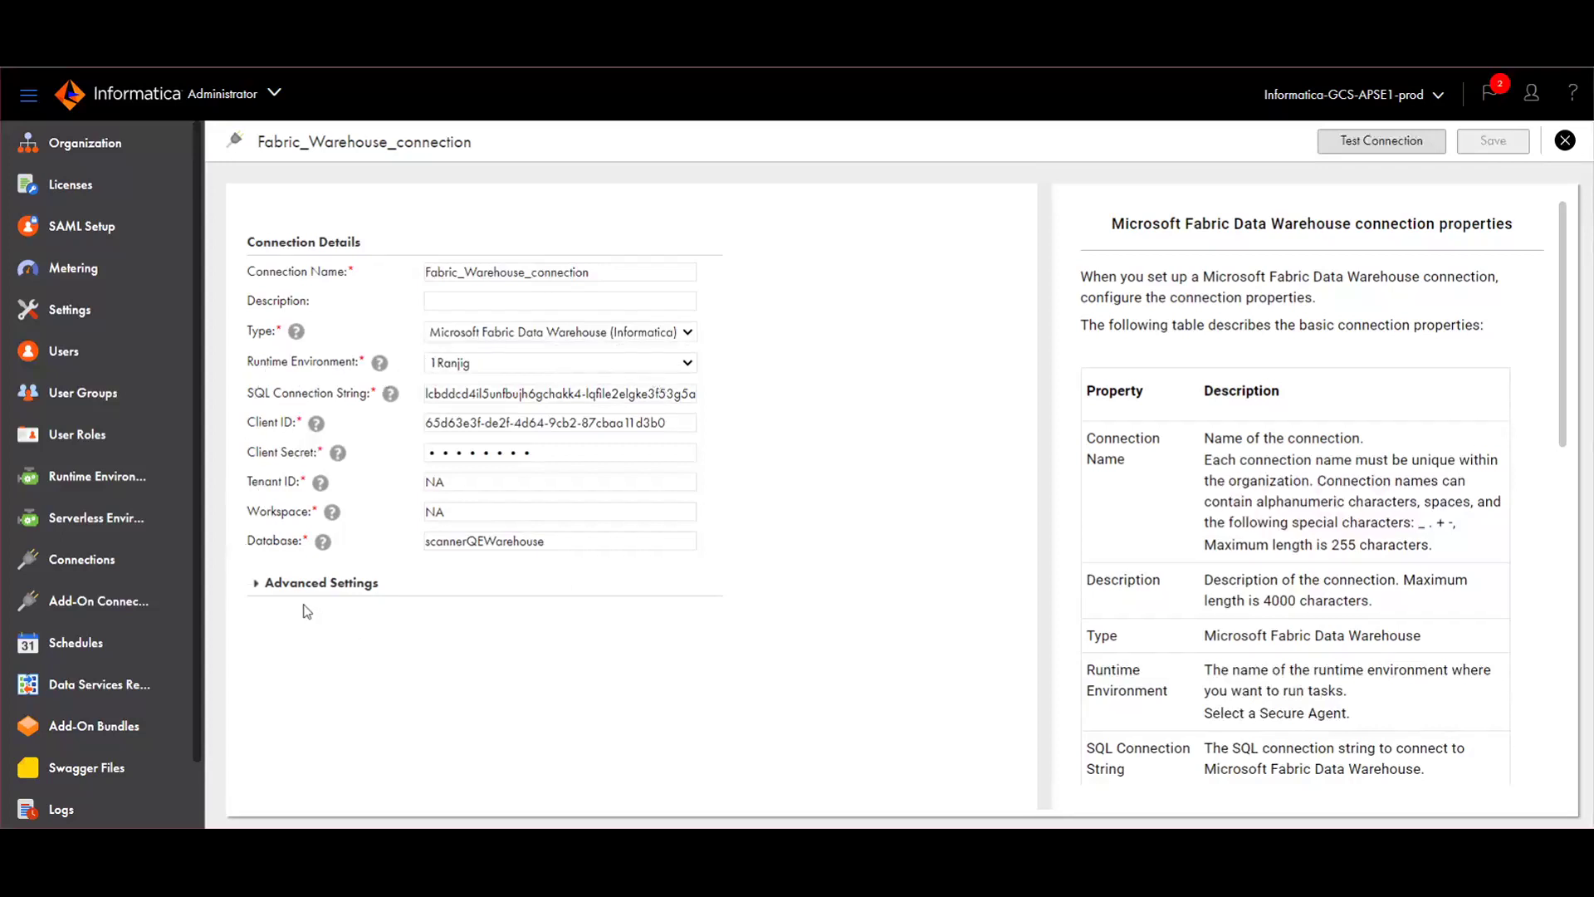
Test the Microsoft Fabric Data Warehouse connection Fabric_Warehouse_connection.
click(1385, 148)
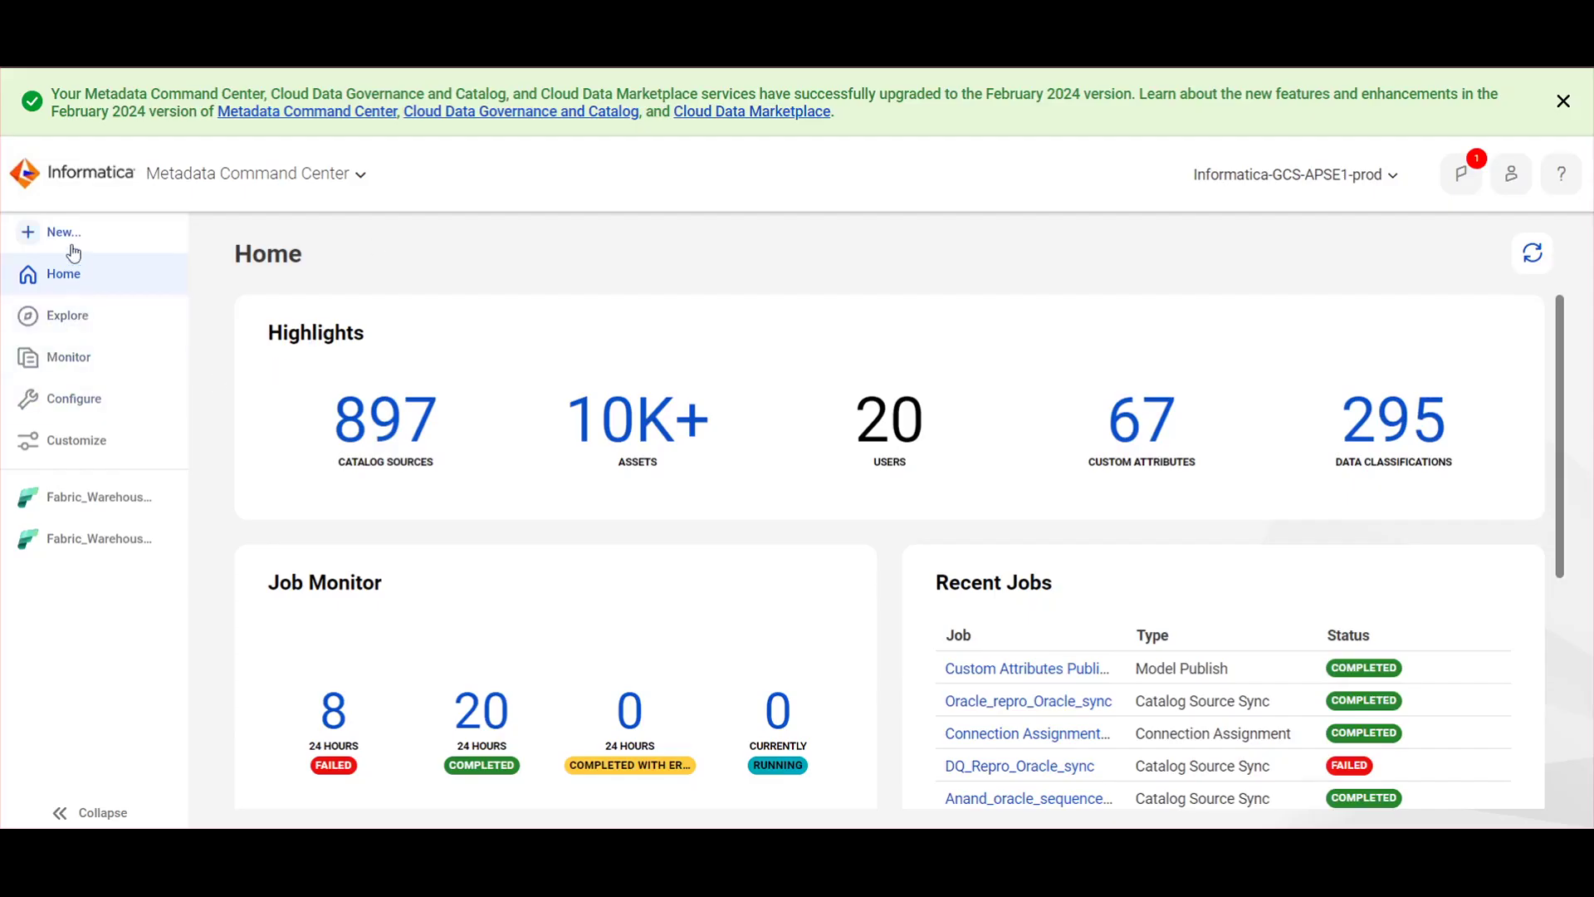
In Metadata Command Center, create a new catalog source of type Microsoft Fabric Data Warehouse (Preview), searching for "fabric".
click(72, 240)
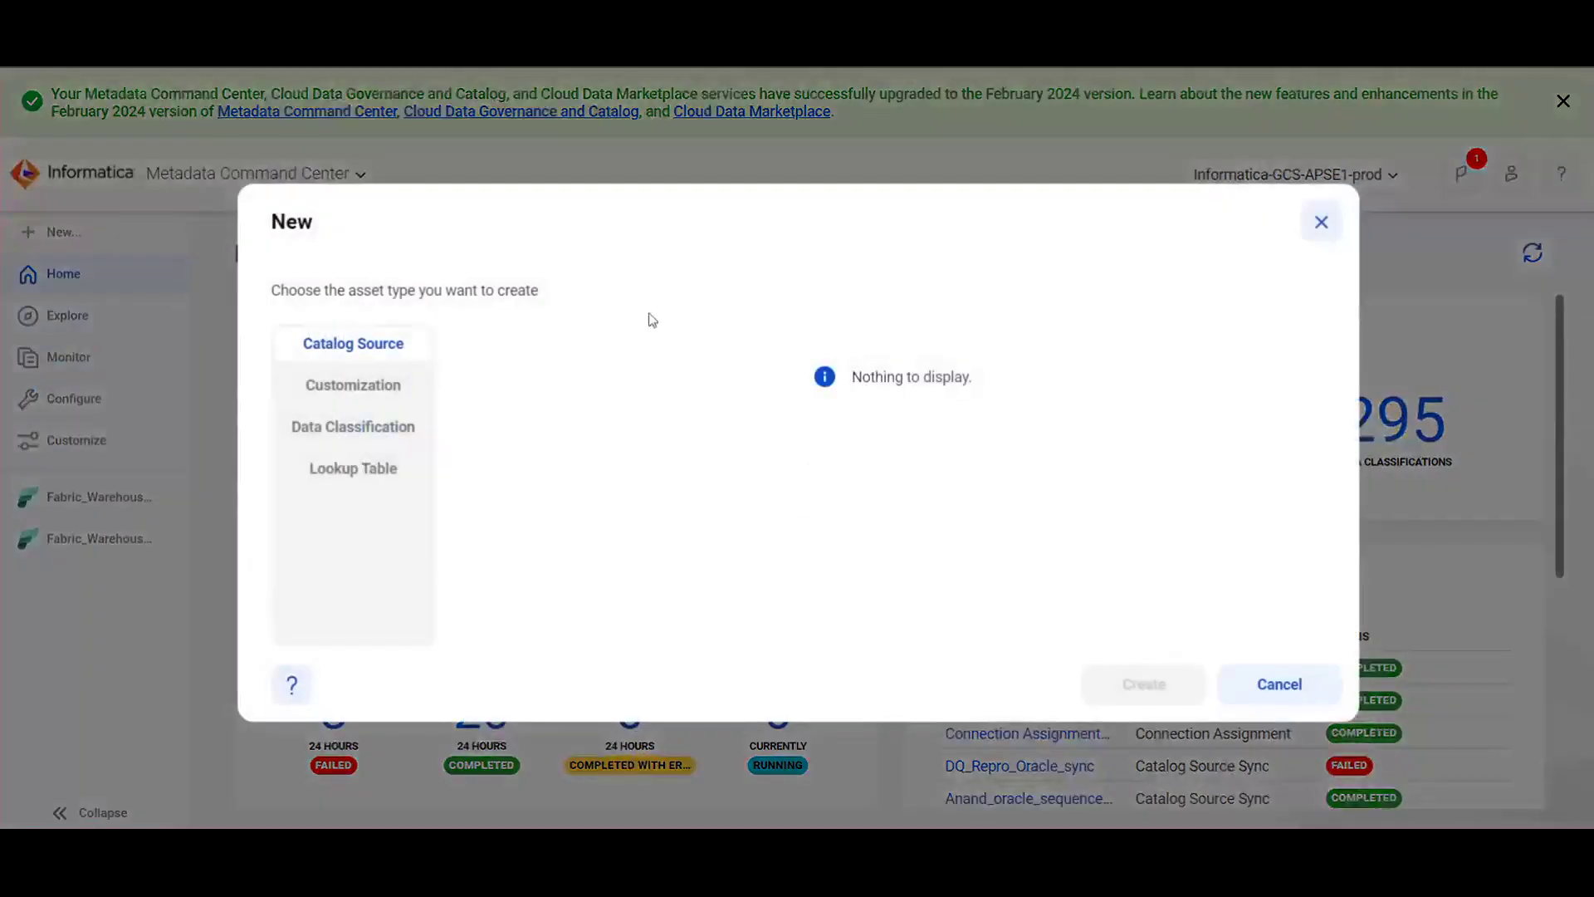
text(fabric)
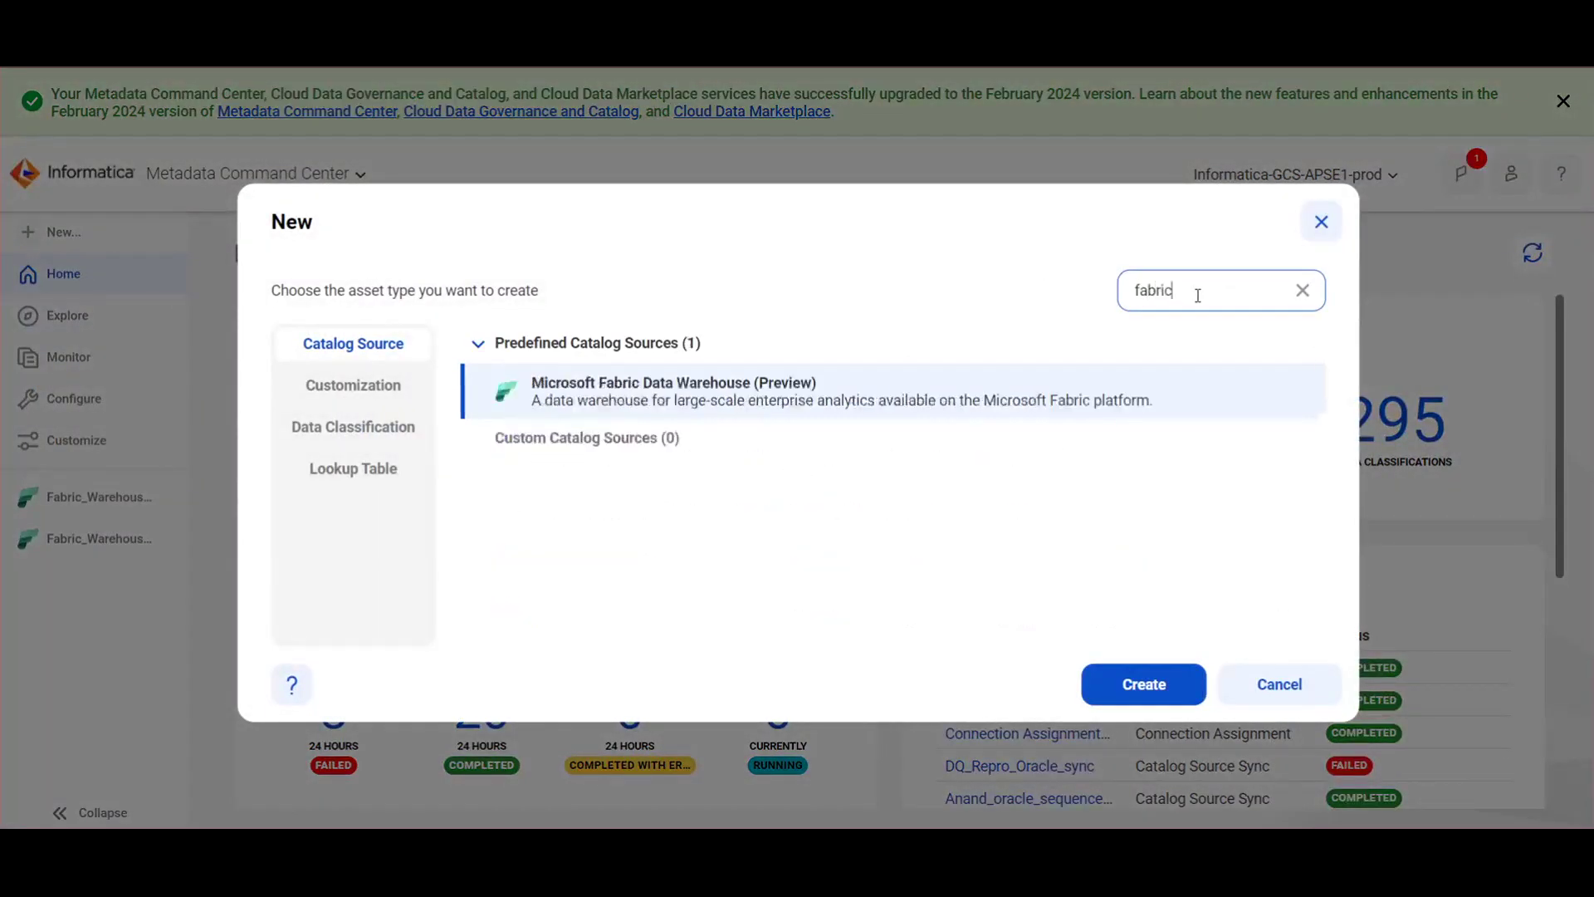
click(1134, 701)
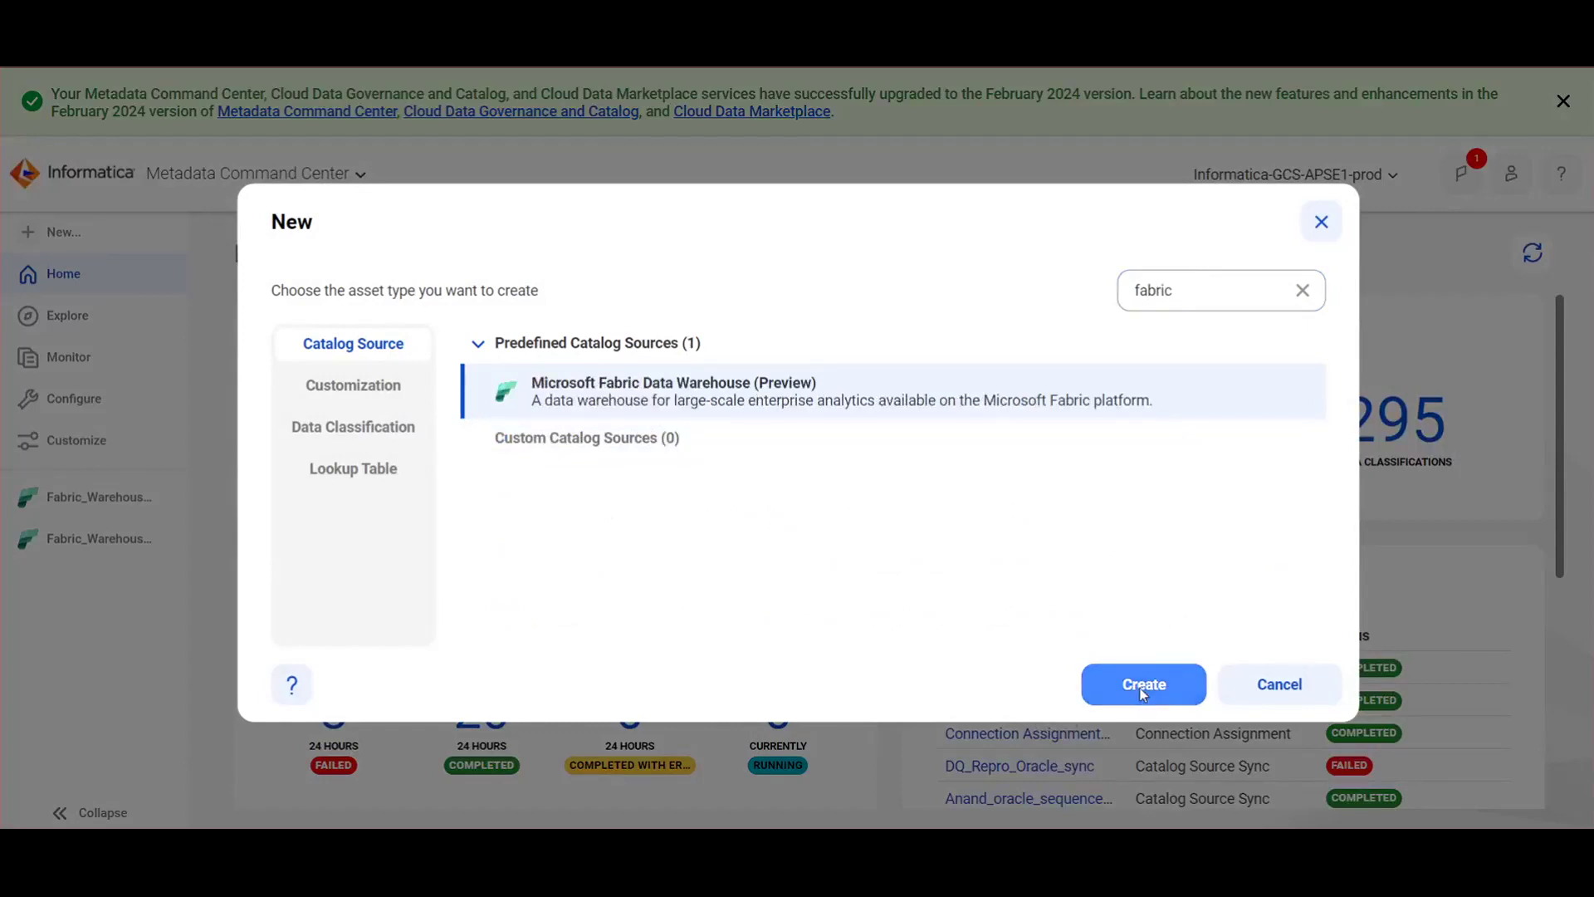
Name the new catalog source fabric_test_KB.
click(728, 466)
text(favric)
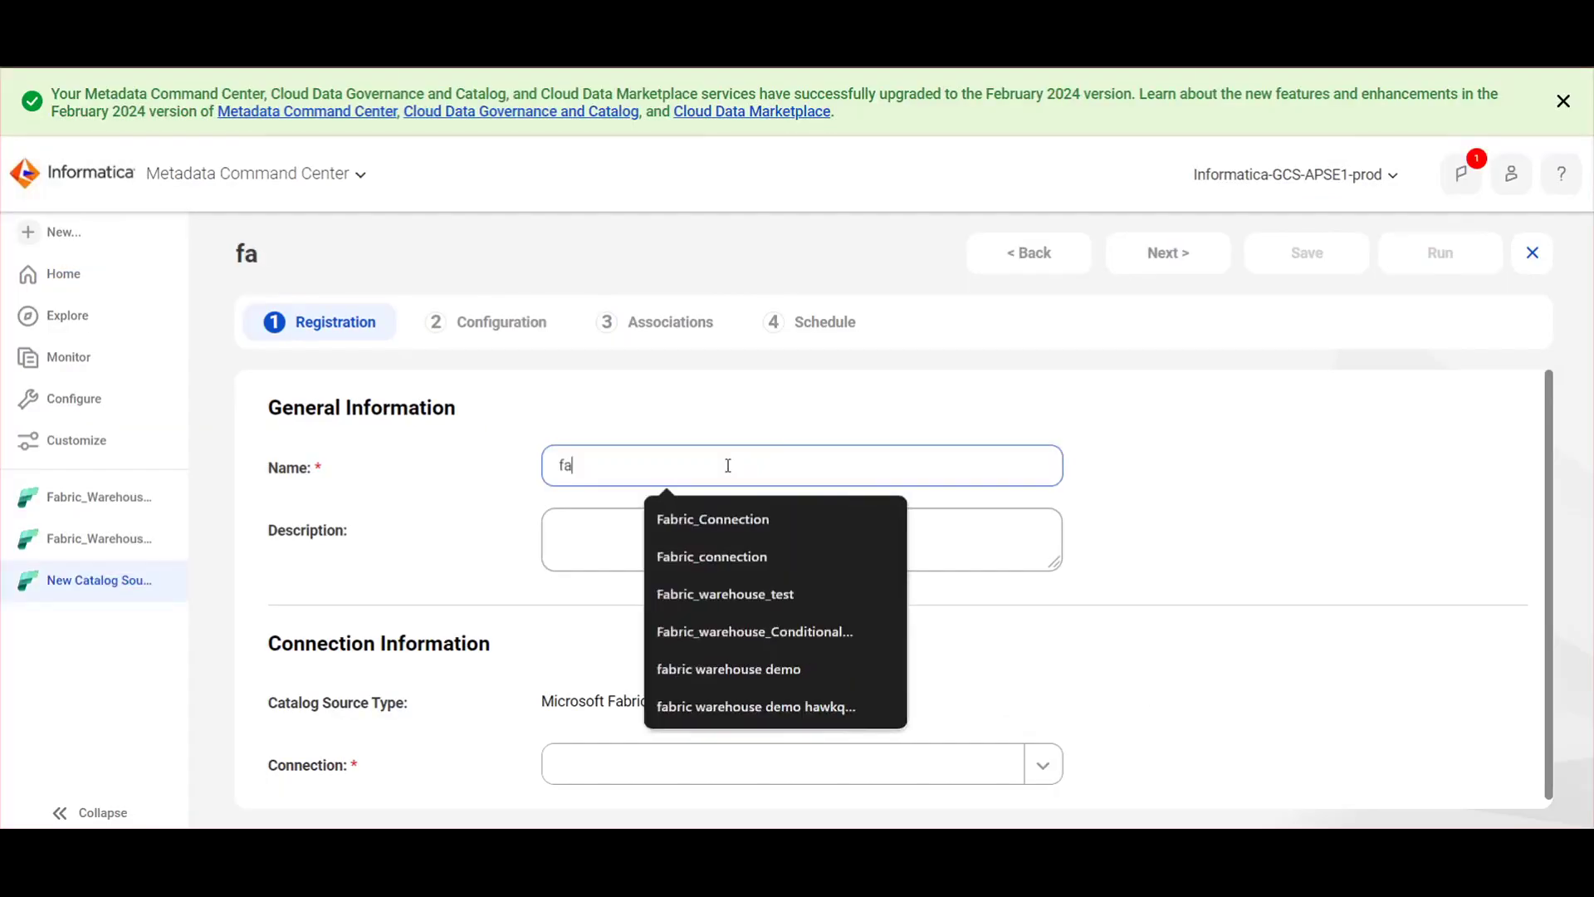
key(BackSpace)
key(BackSpace)
key(BackSpace)
key(BackSpace)
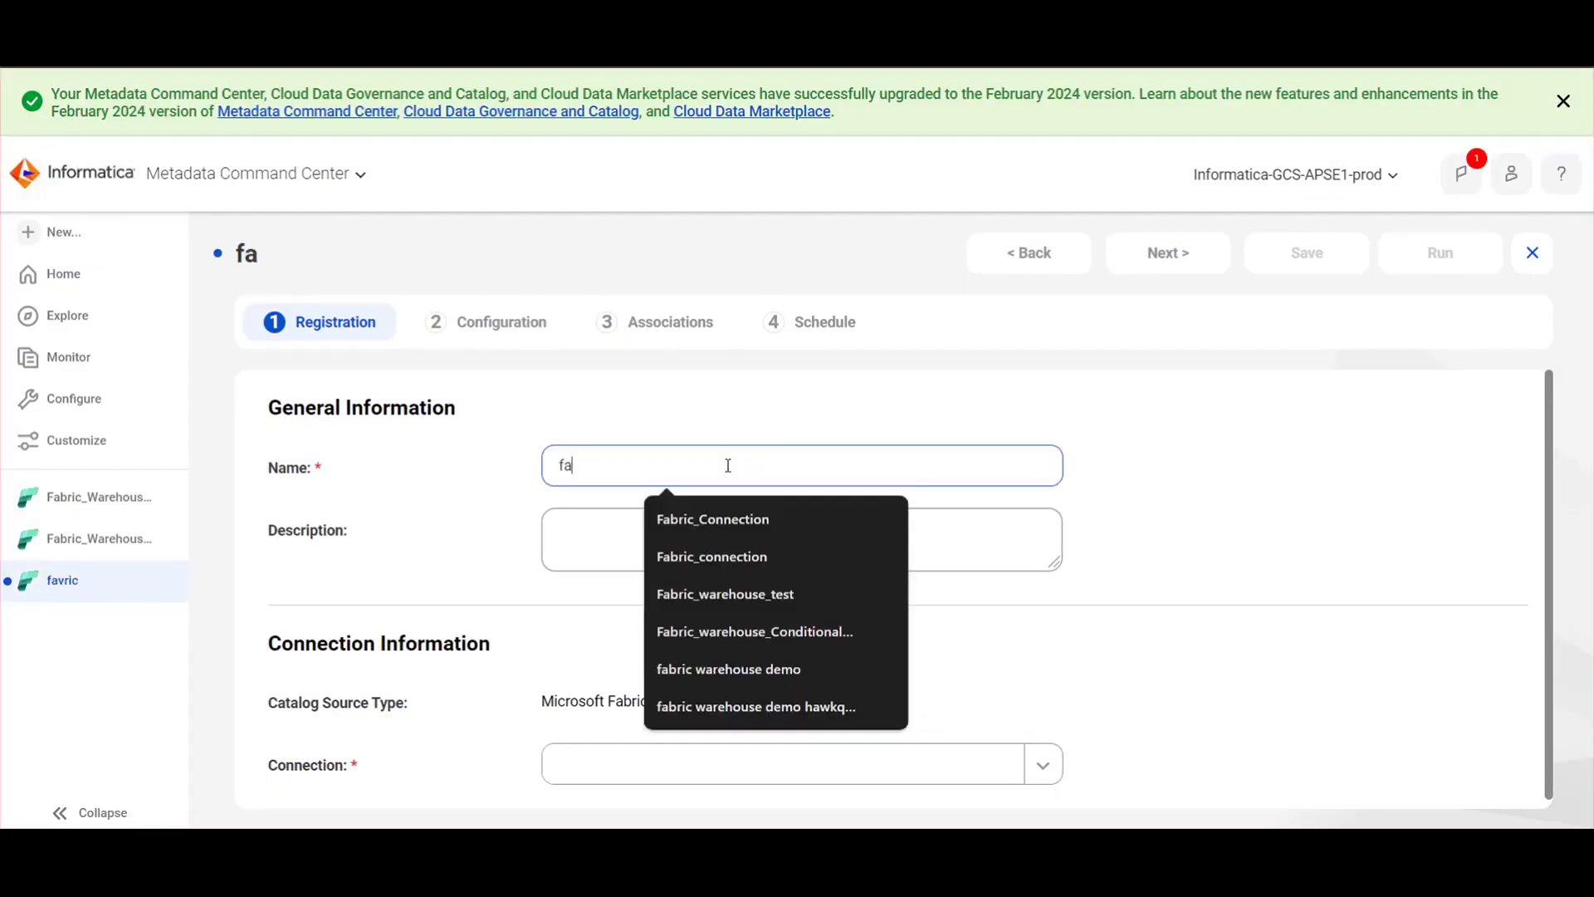
text(bric)
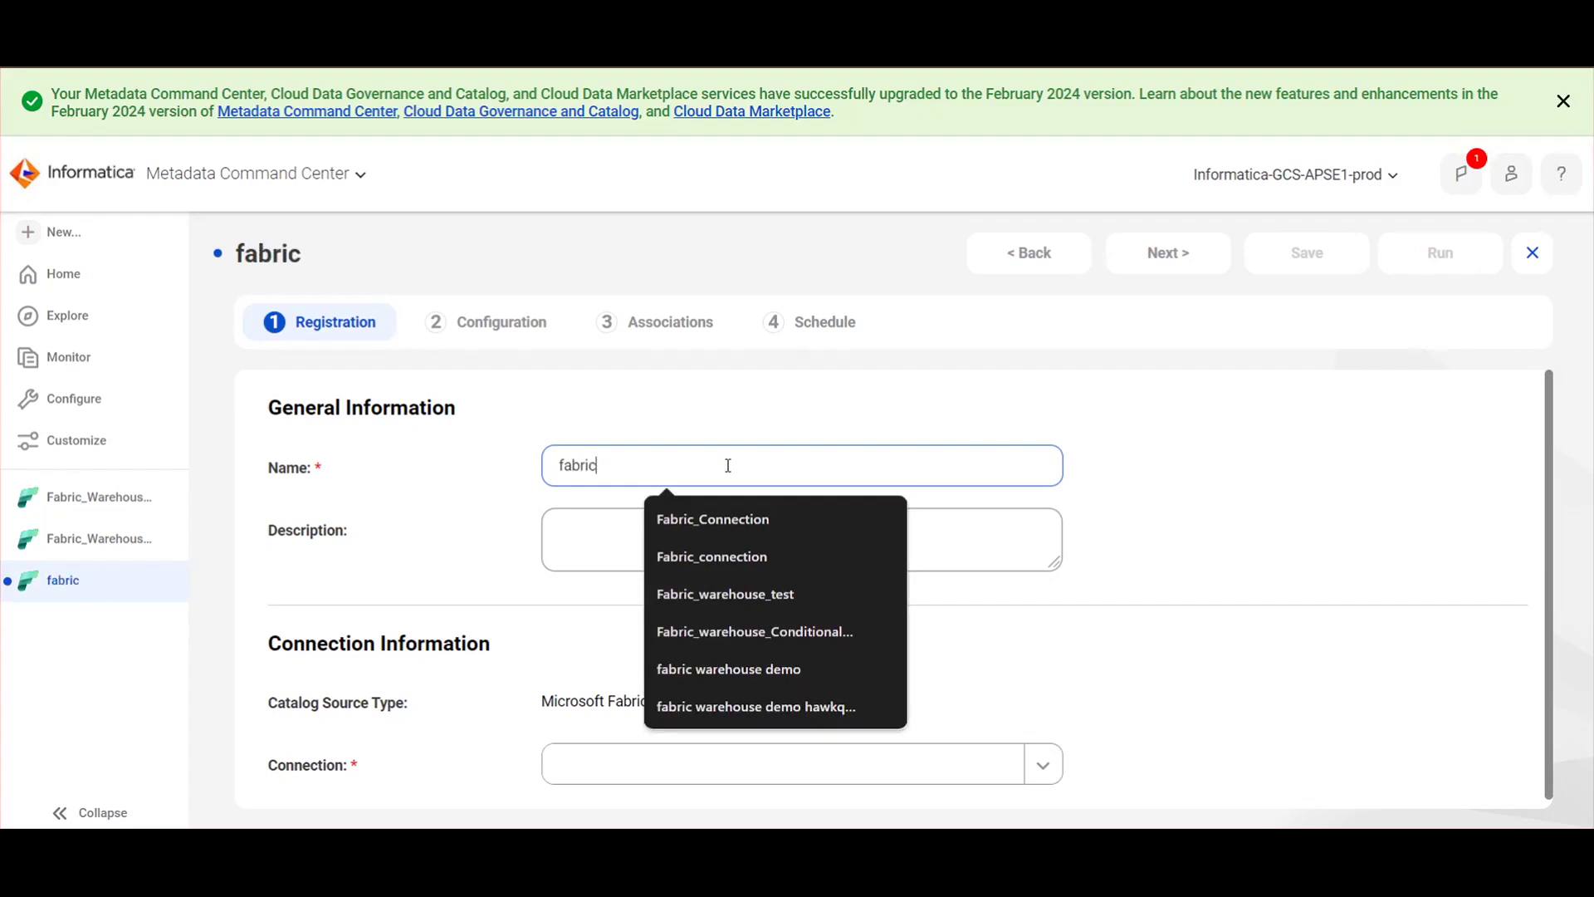
text(_t)
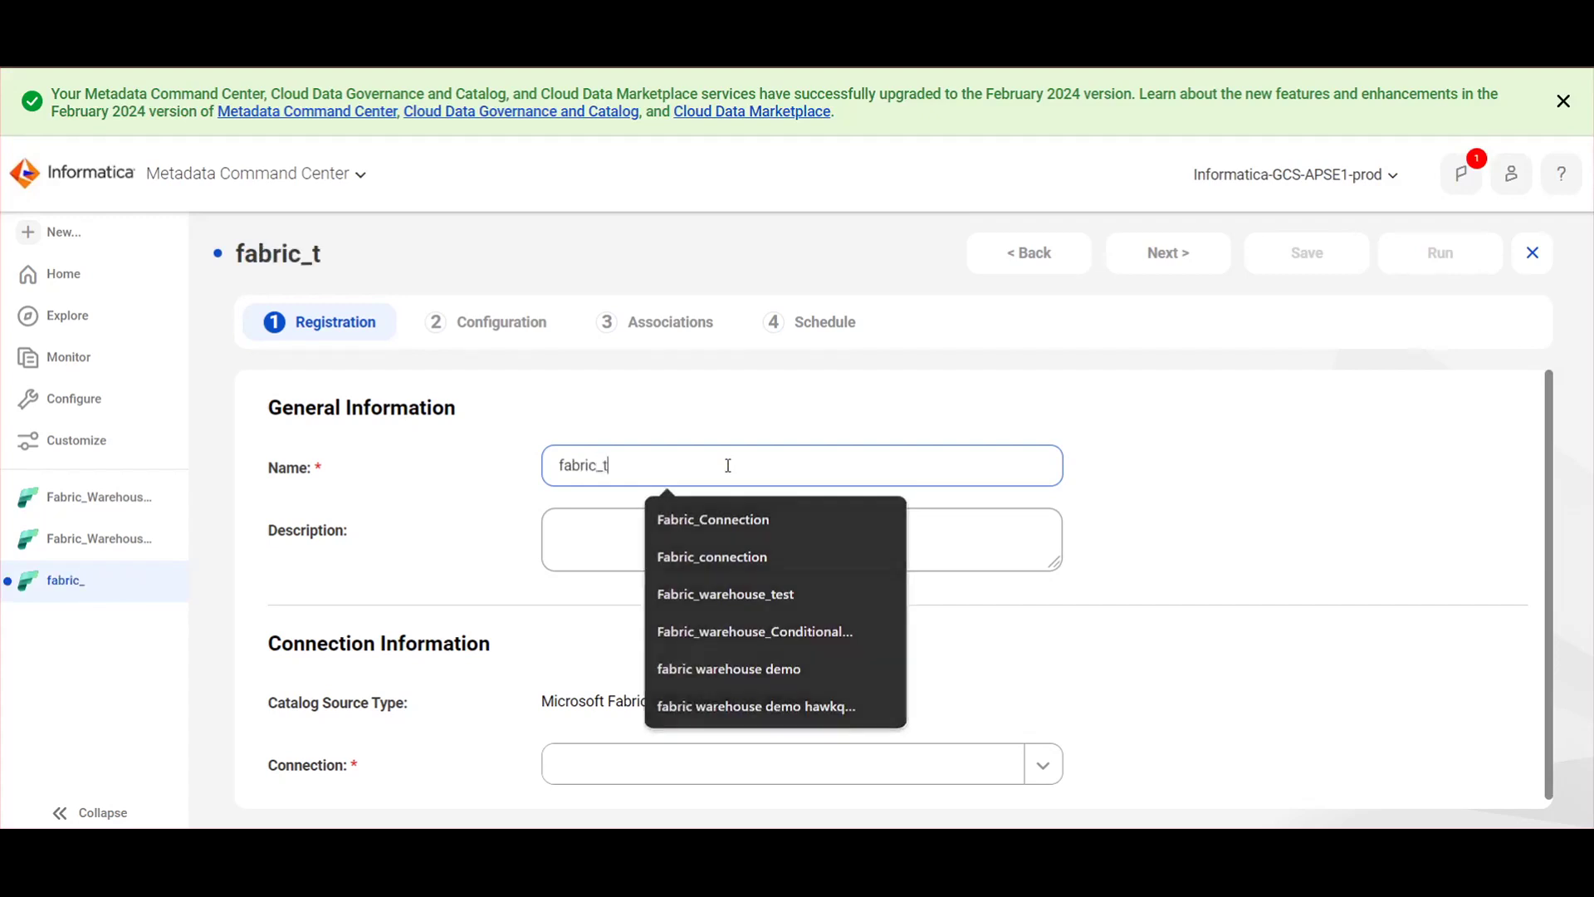
text(est_KB)
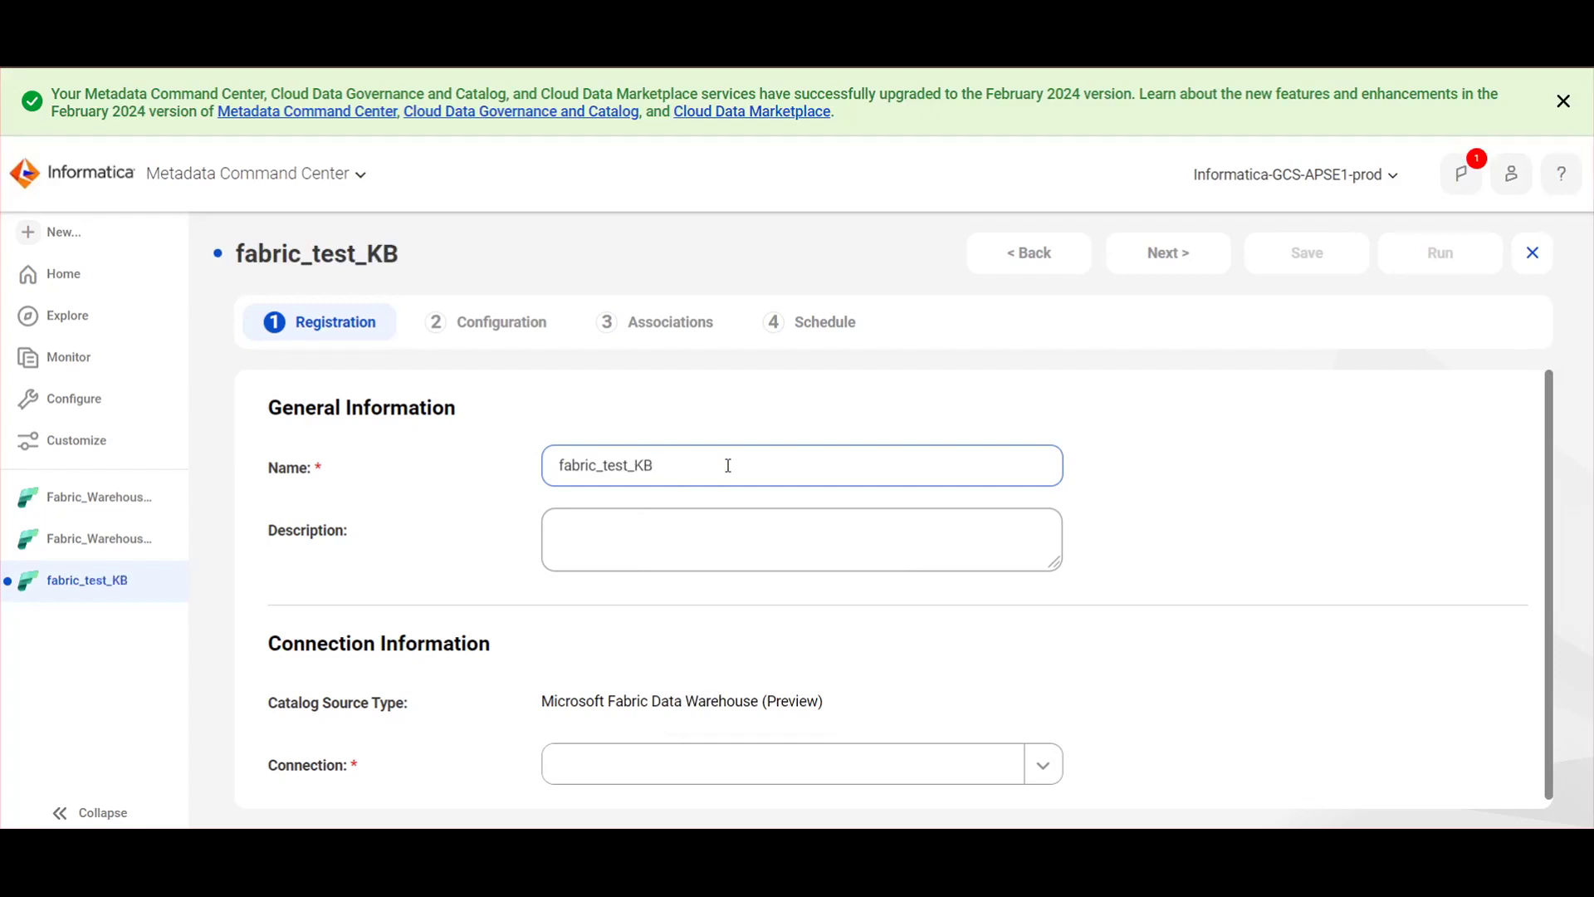
Assign Fabric_Warehouse_connection to the catalog source and view its connection properties.
scroll(731, 480, down, 1)
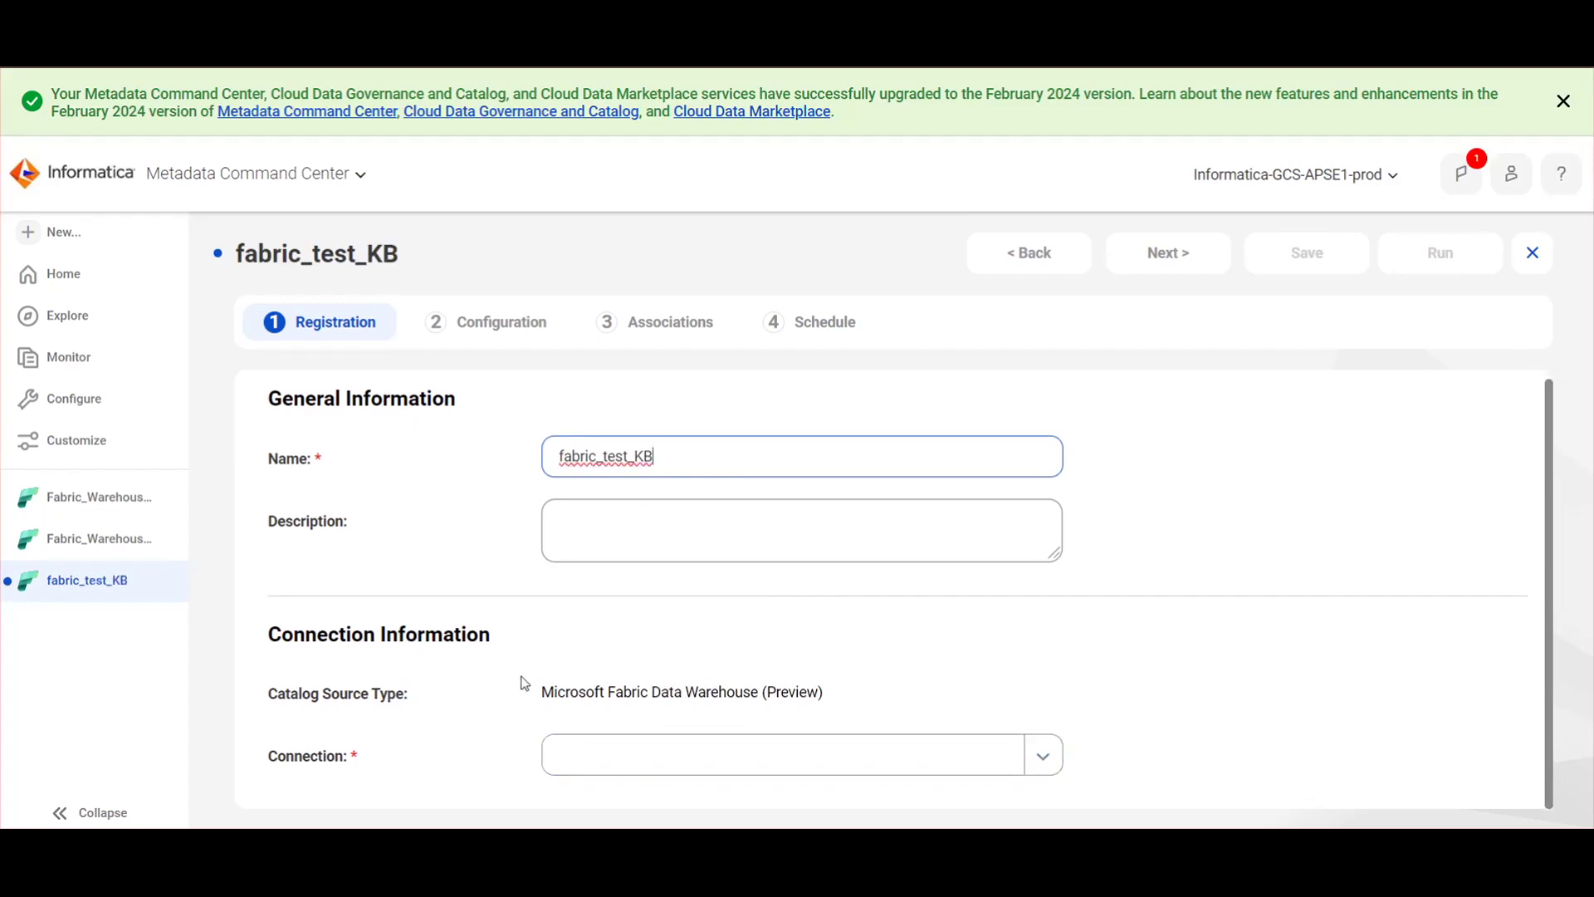
click(1043, 756)
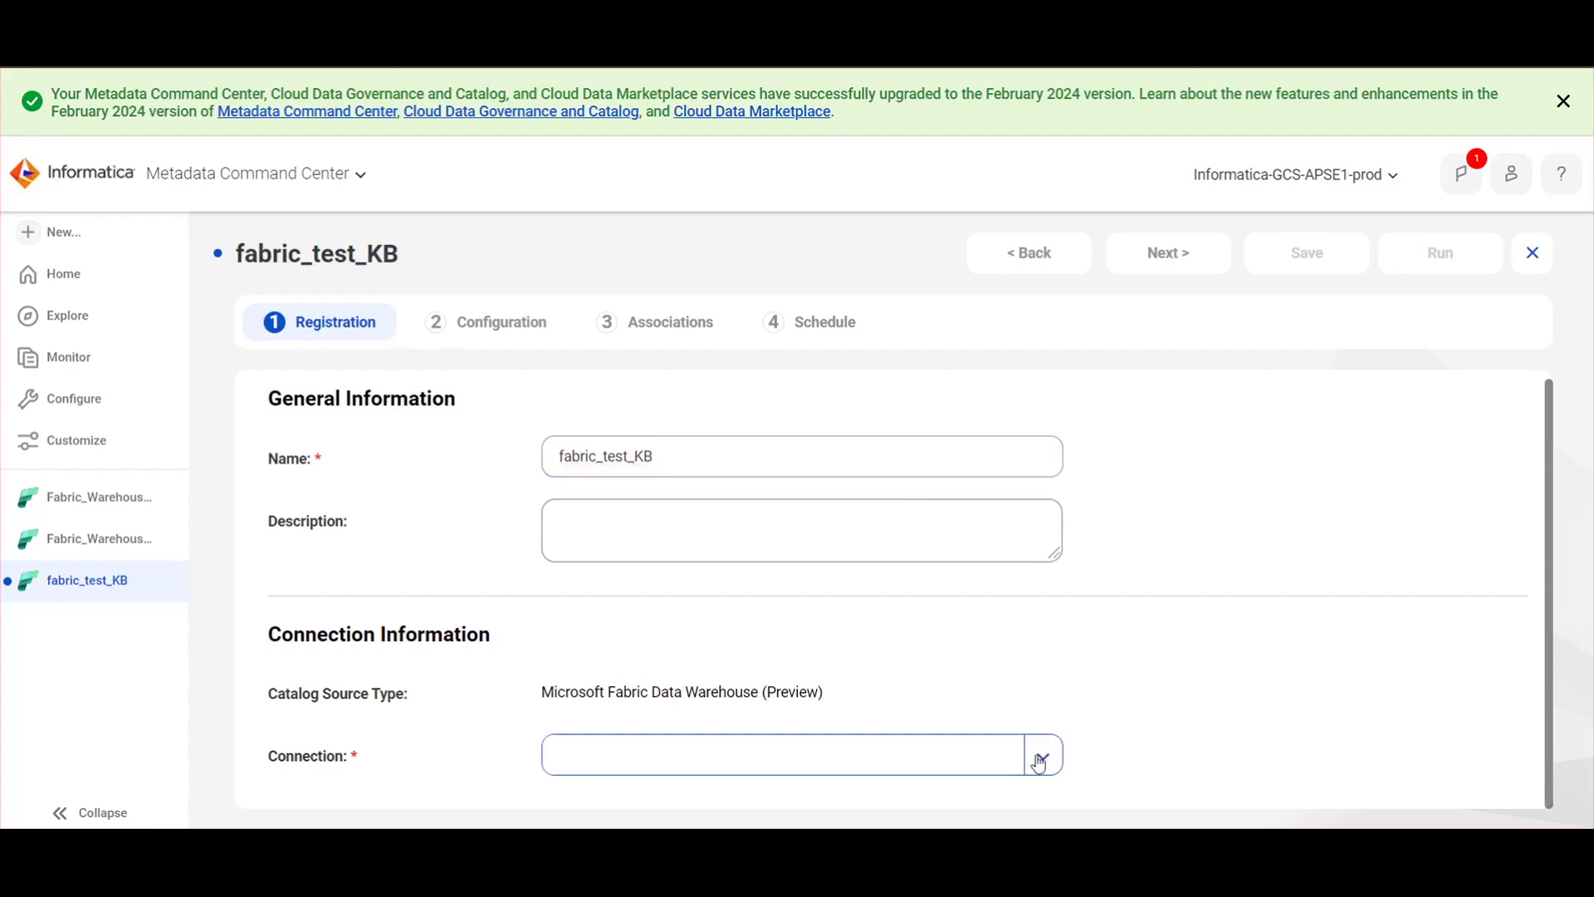
click(677, 811)
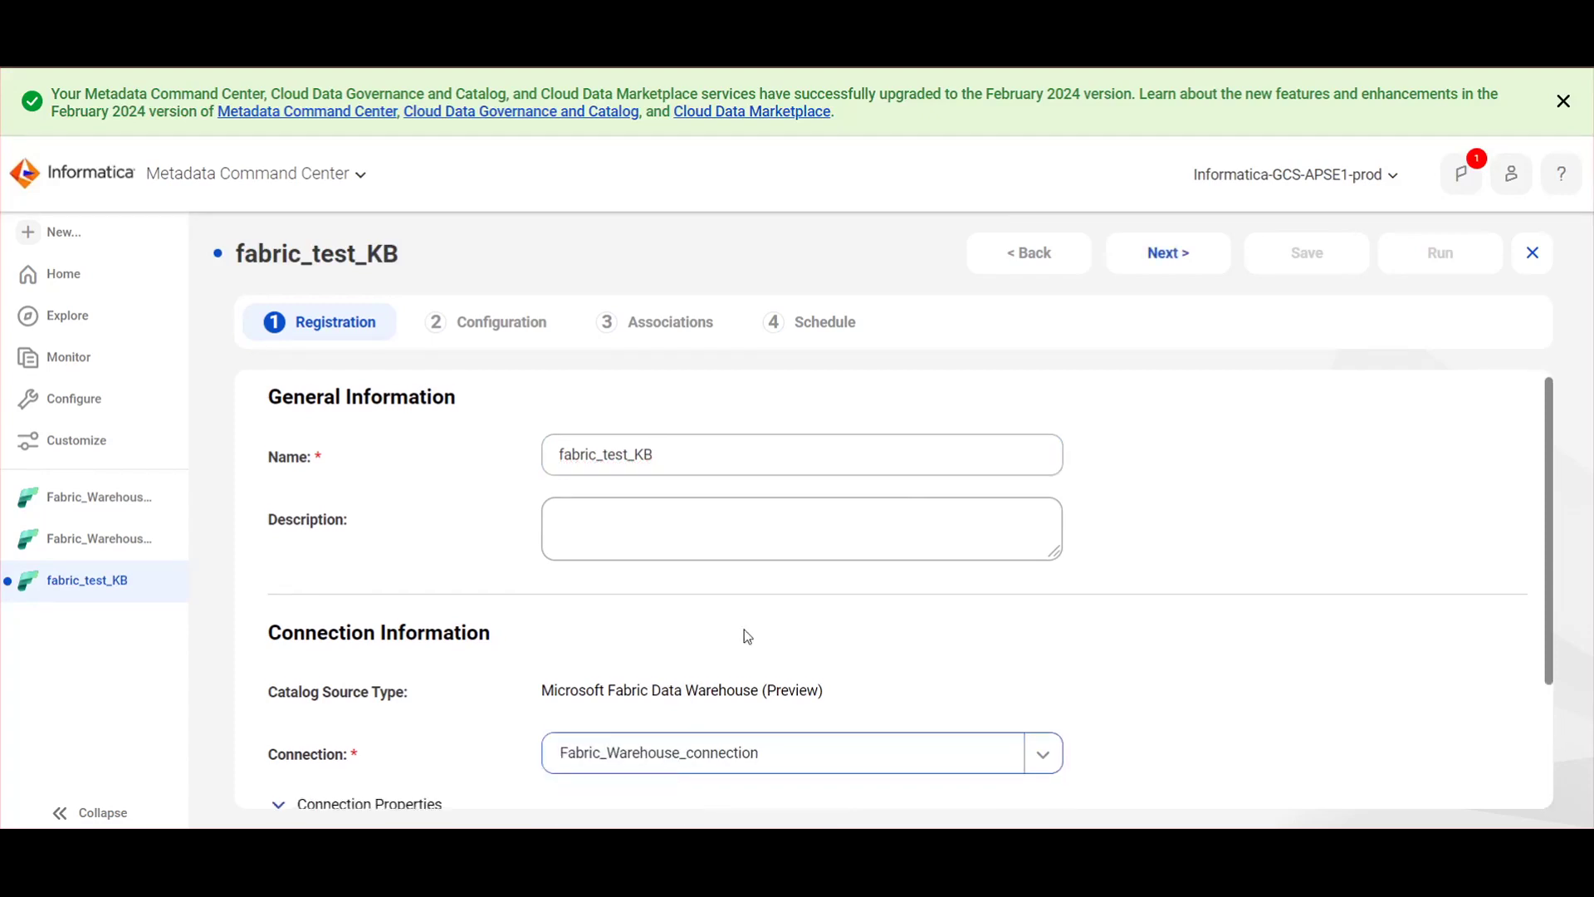
scroll(782, 646, down, 3)
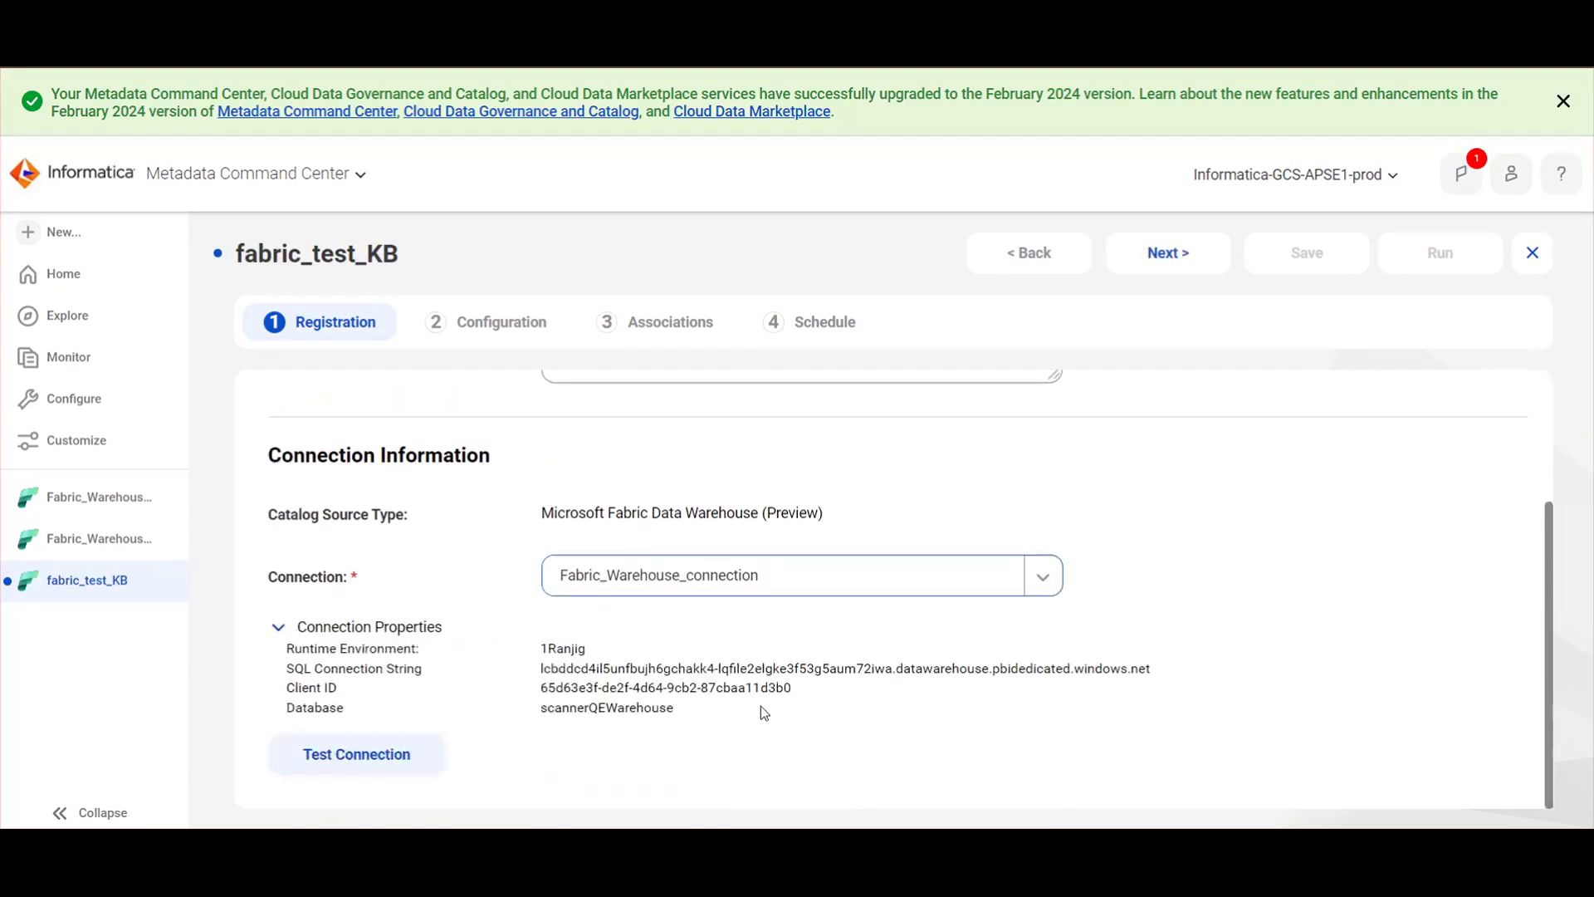
Continue to the catalog source's configuration and set the metadata extraction runtime environment to 1Ranjig.
scroll(1063, 499, up, 3)
click(1160, 267)
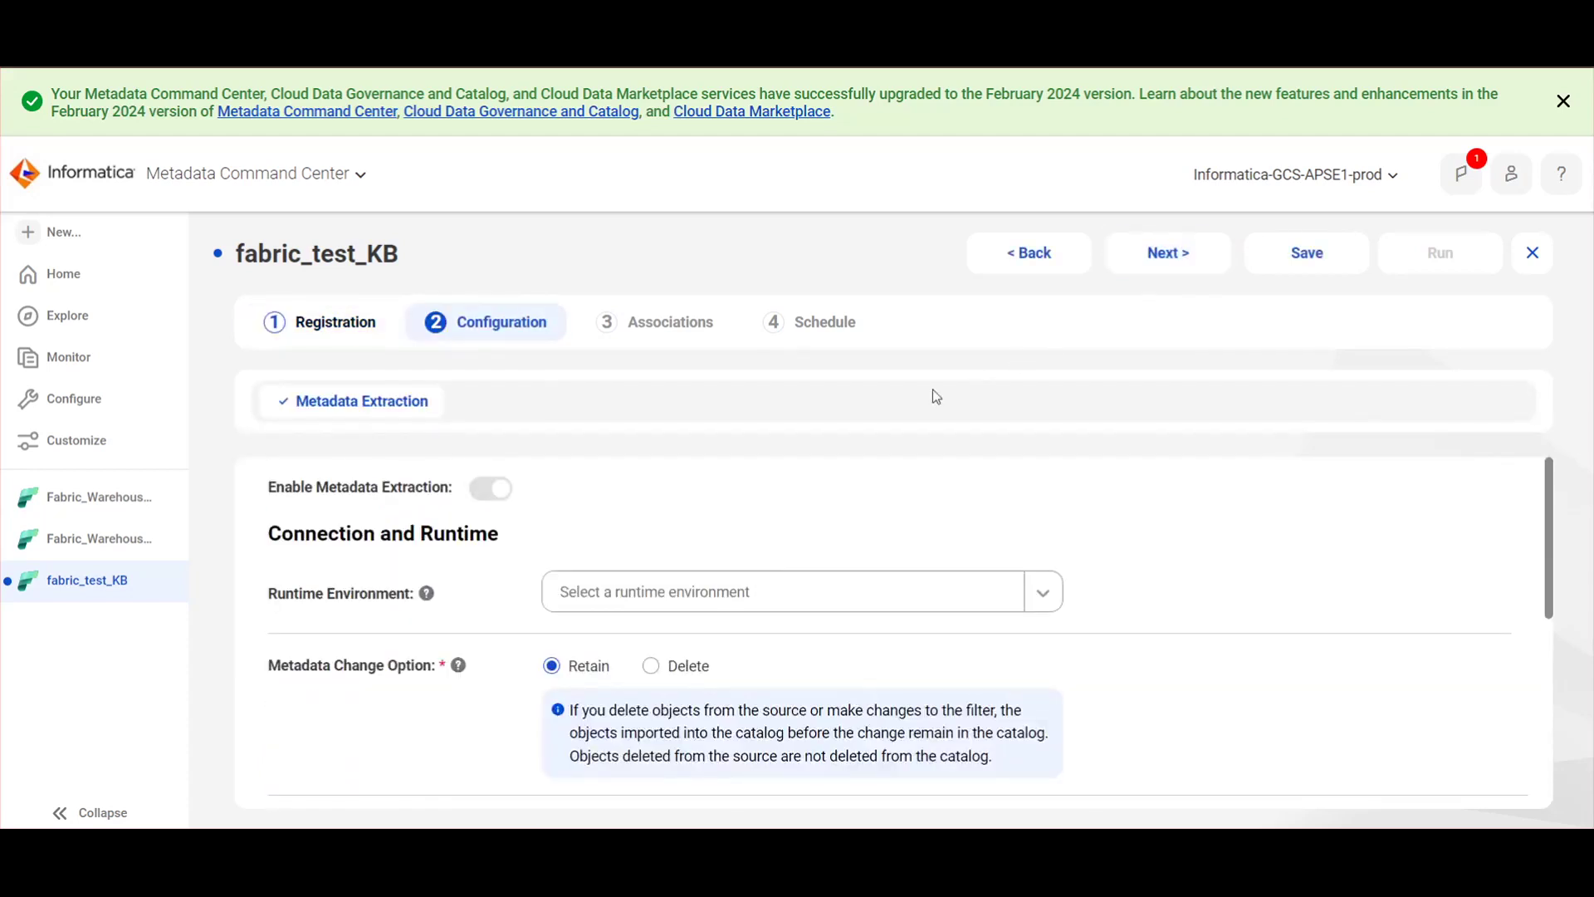
click(688, 588)
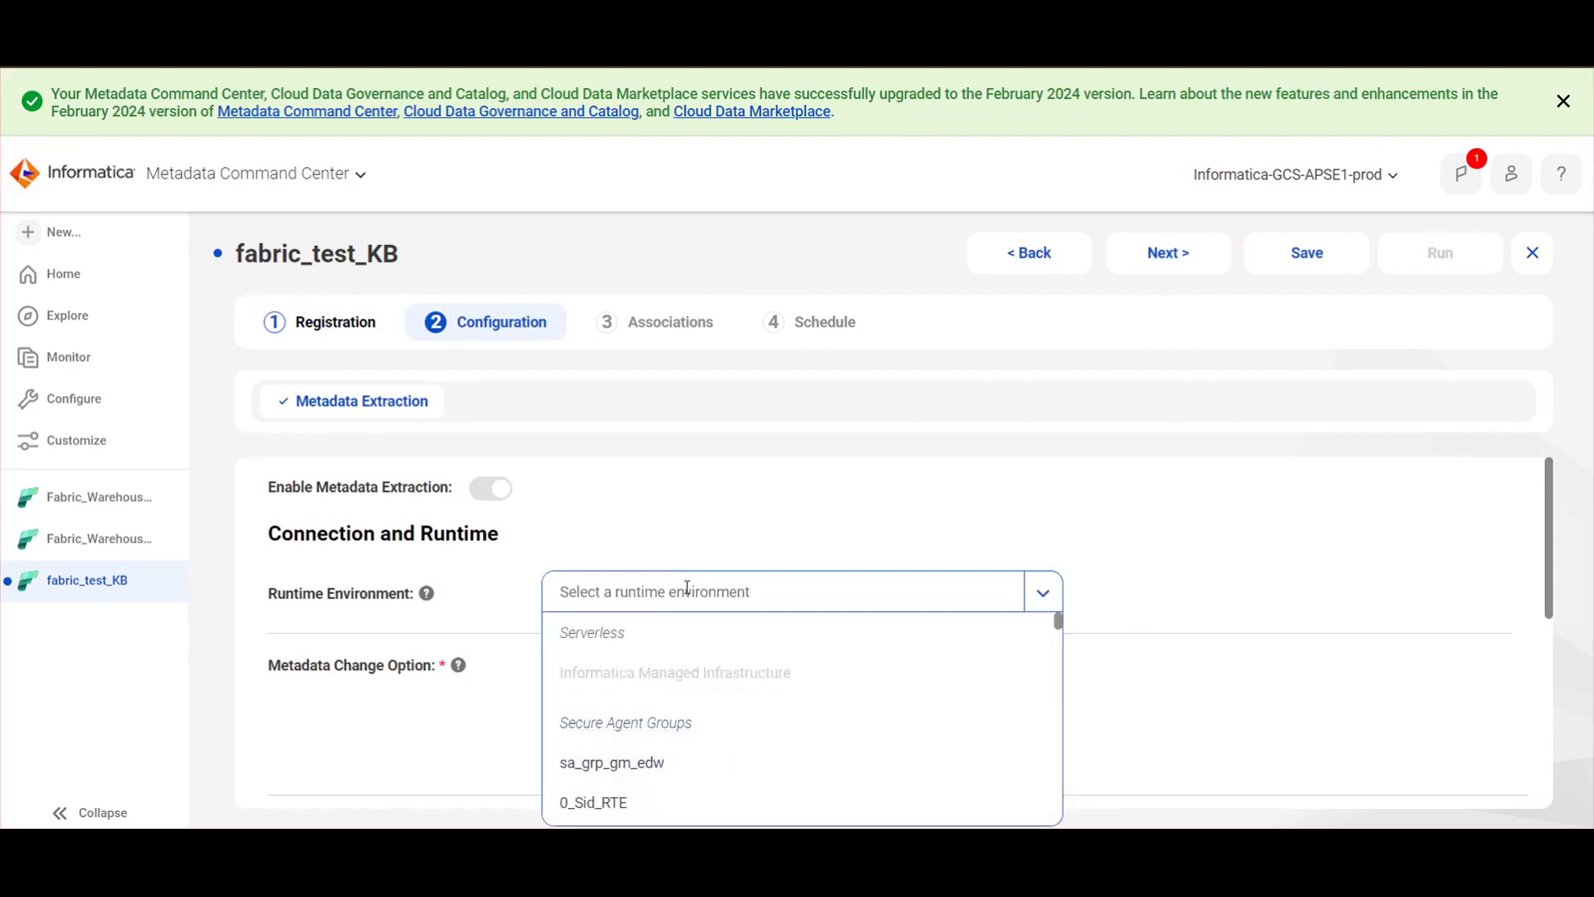
text(1Ranjig)
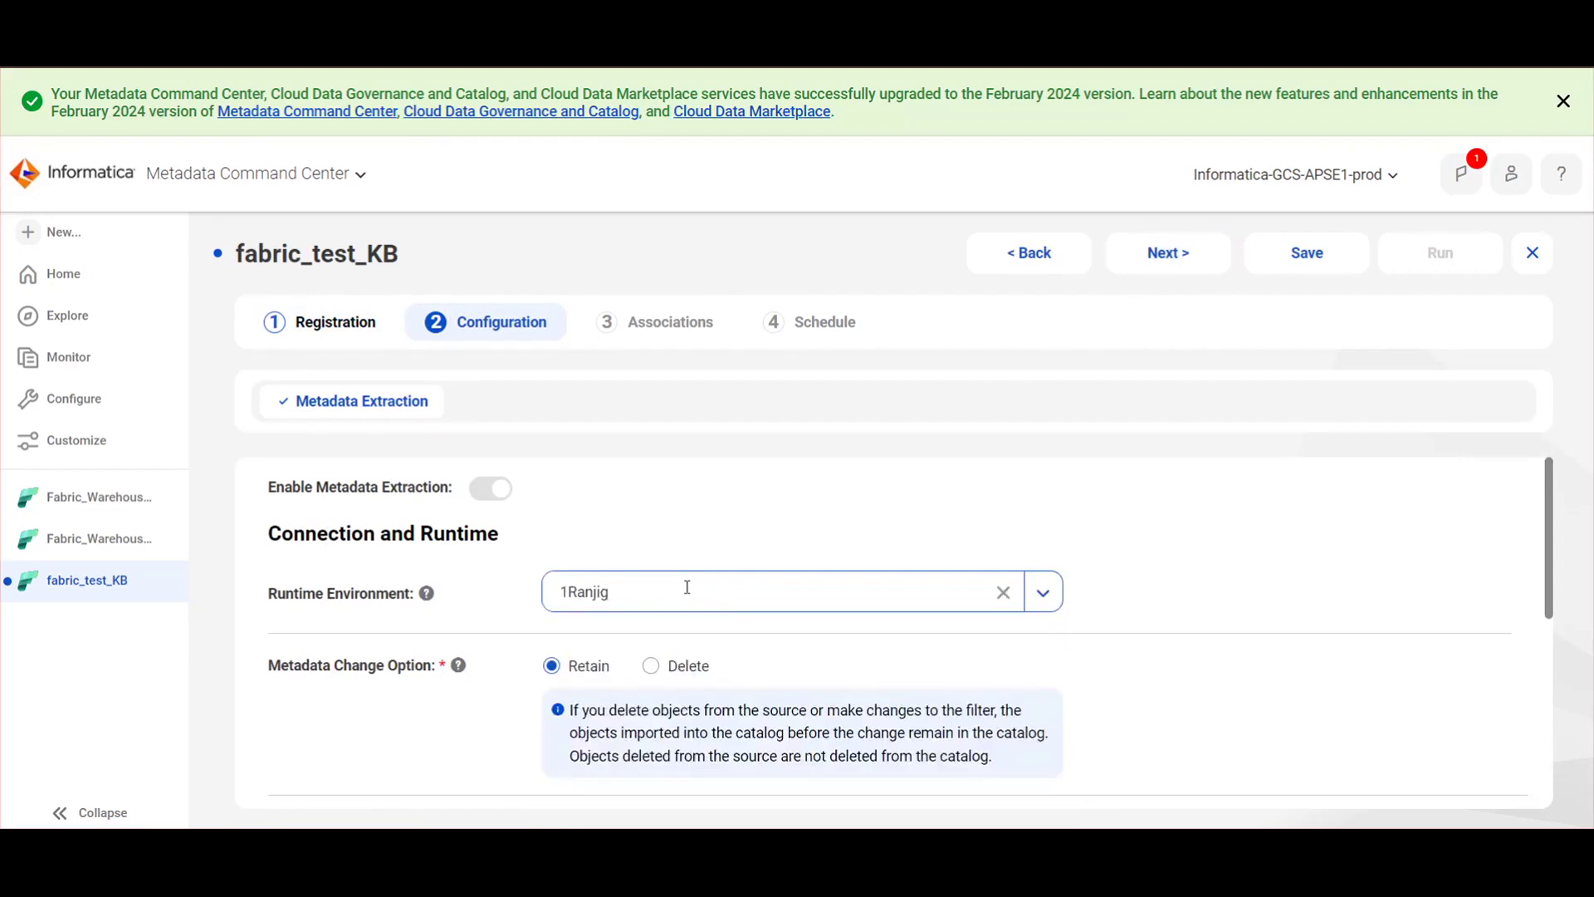
Switch the metadata filters to filter conditions and show the supported wildcards and examples.
scroll(688, 587, down, 5)
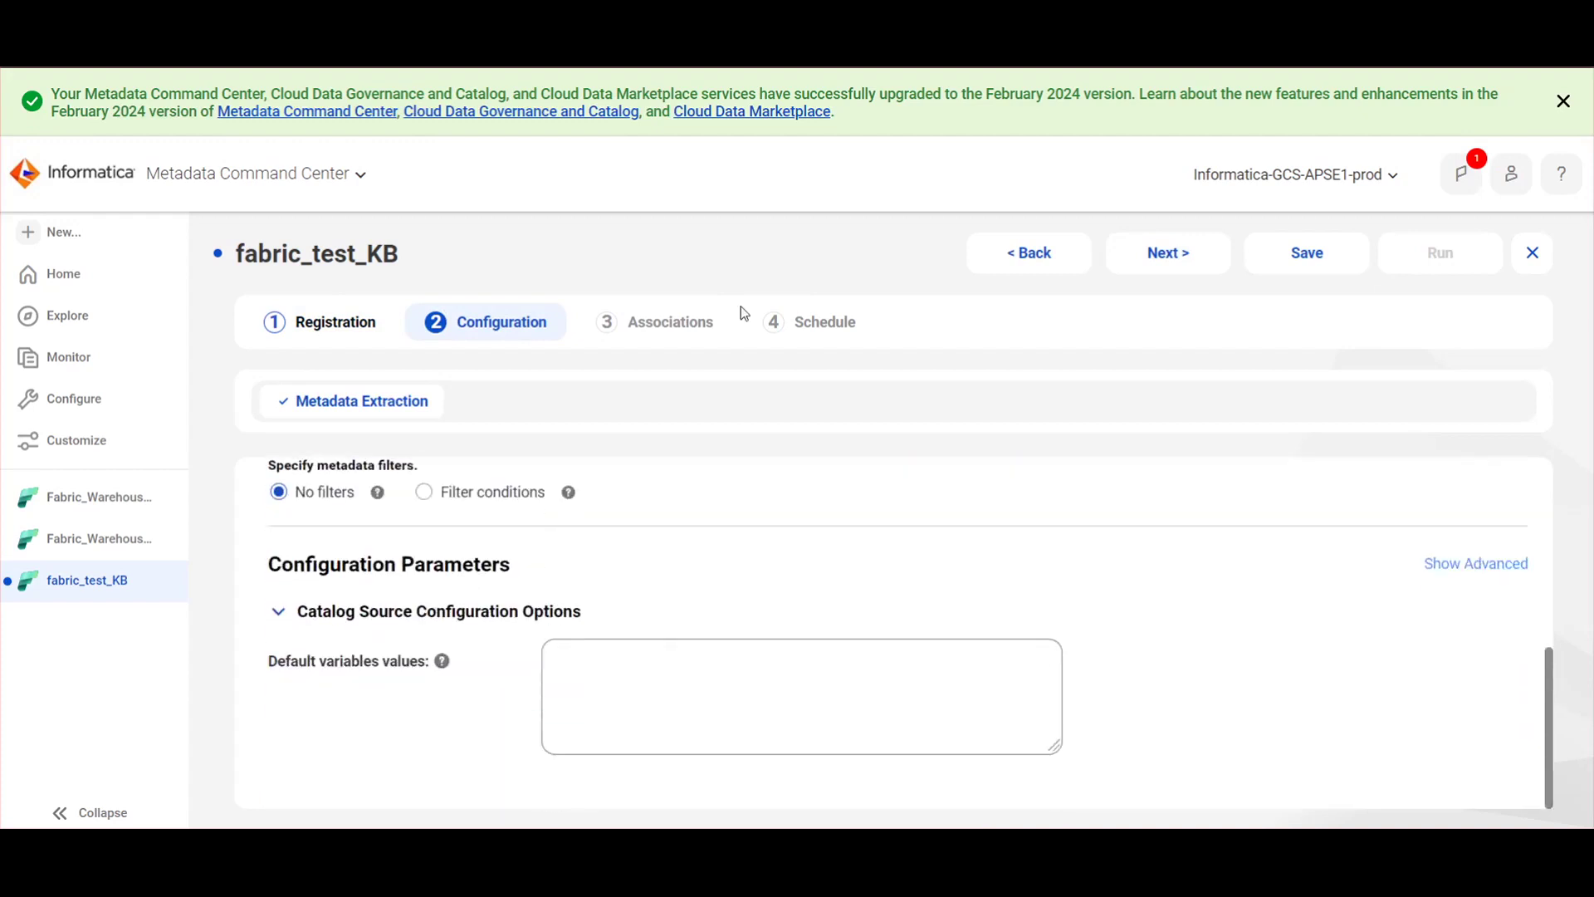
scroll(577, 263, up, 1)
scroll(438, 508, up, 1)
scroll(439, 511, down, 1)
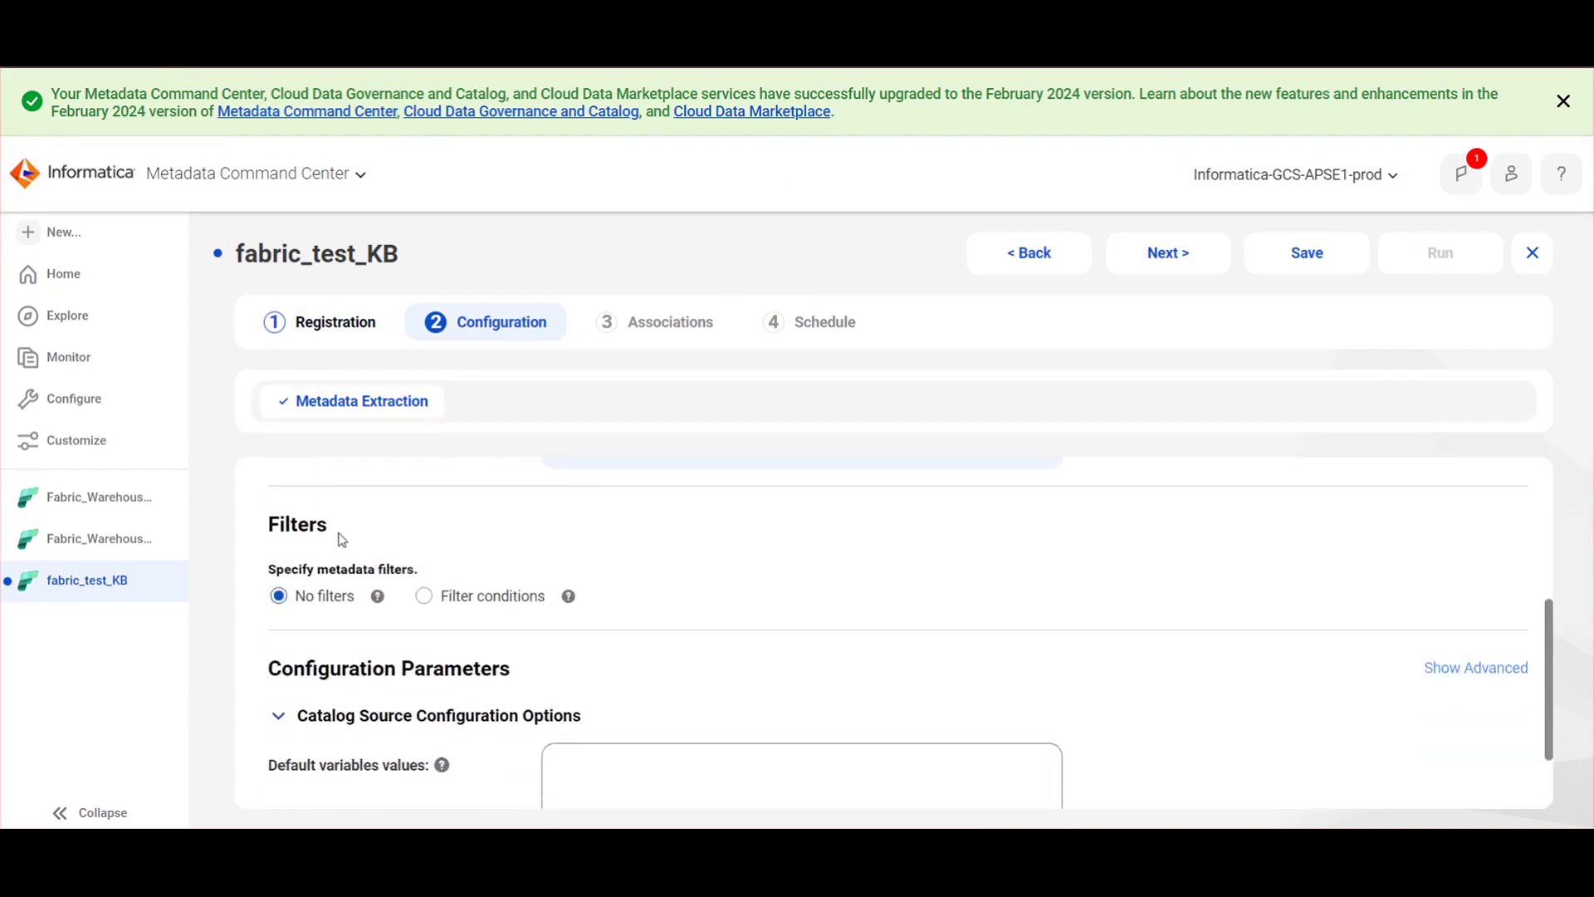
click(475, 597)
scroll(445, 520, down, 2)
scroll(441, 515, up, 1)
click(291, 538)
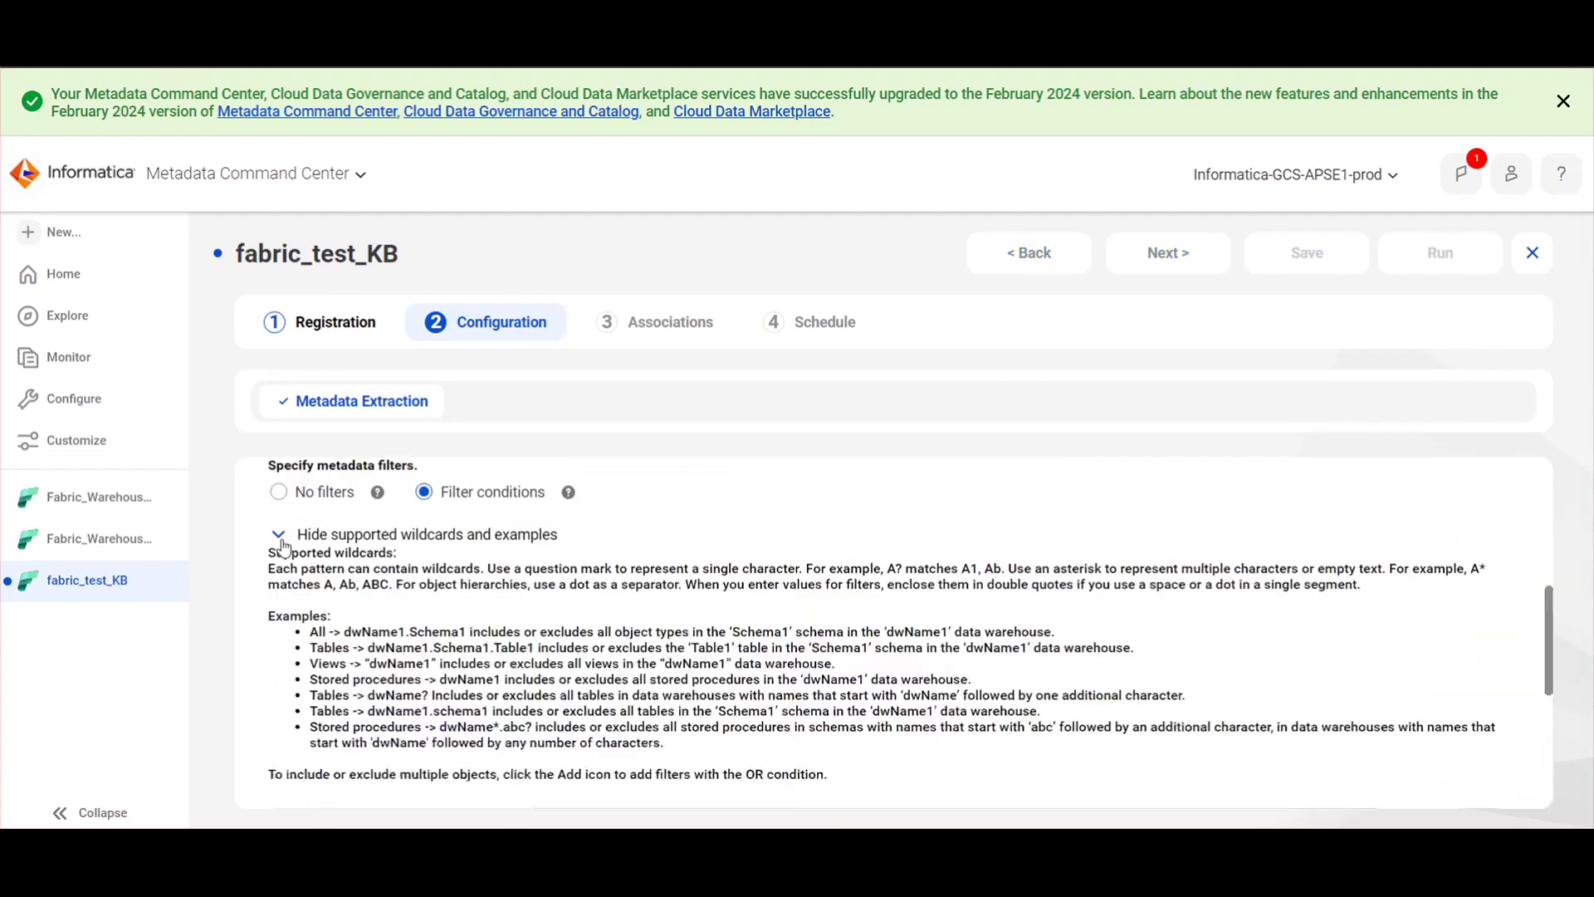
scroll(382, 542, down, 1)
scroll(382, 541, down, 1)
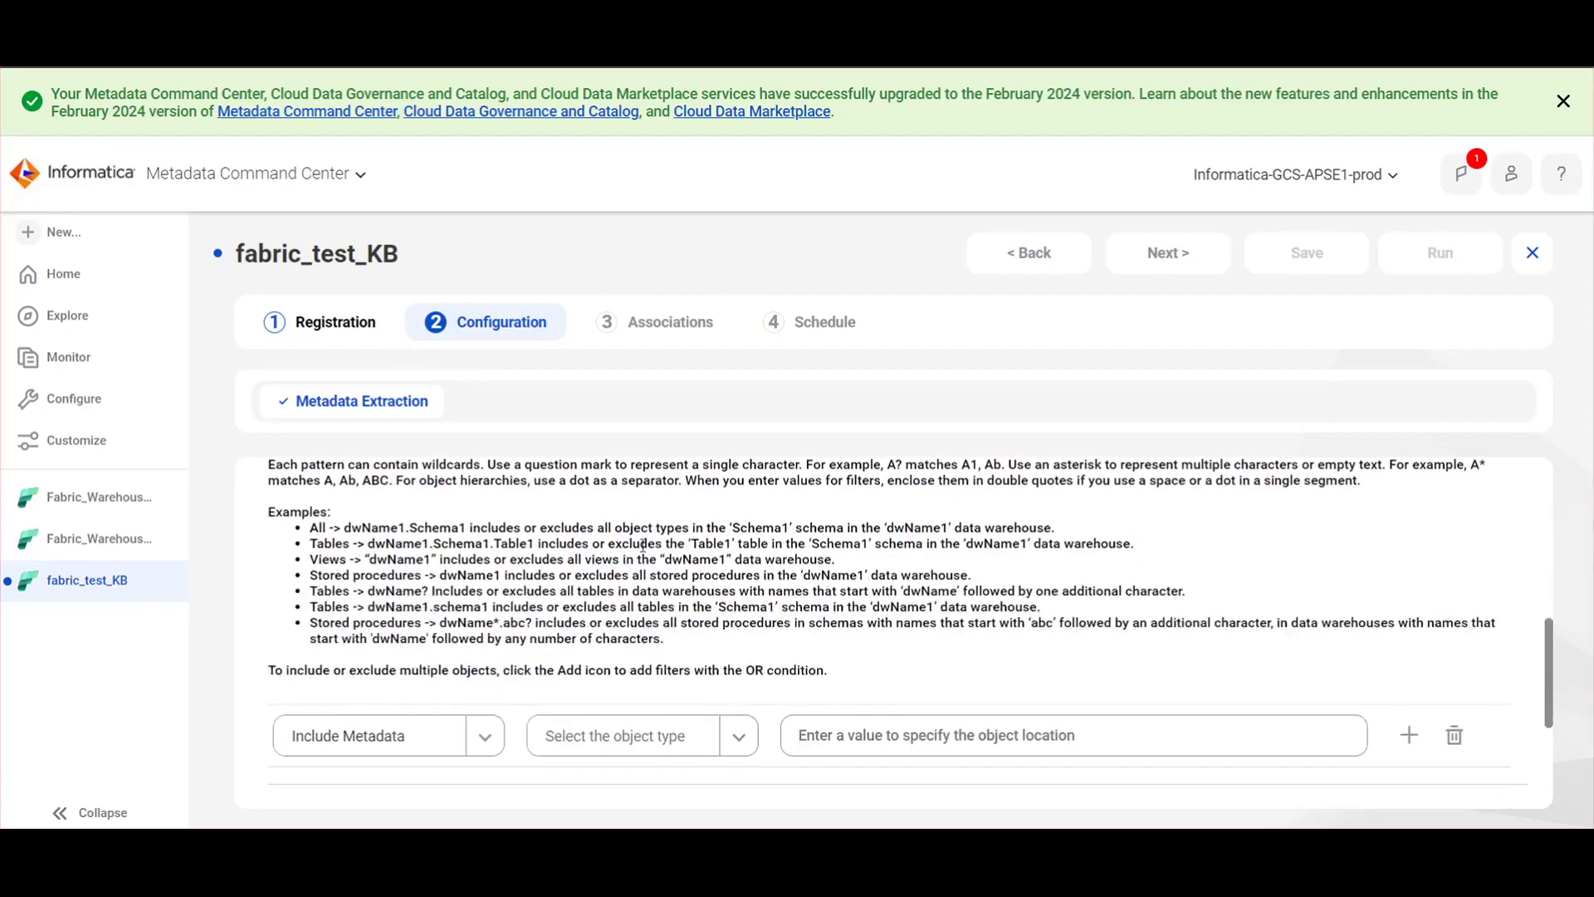
Define an include filter for Tables with the object location scannerQEWarehouse.hawk_test.customer.
scroll(643, 545, down, 1)
click(580, 633)
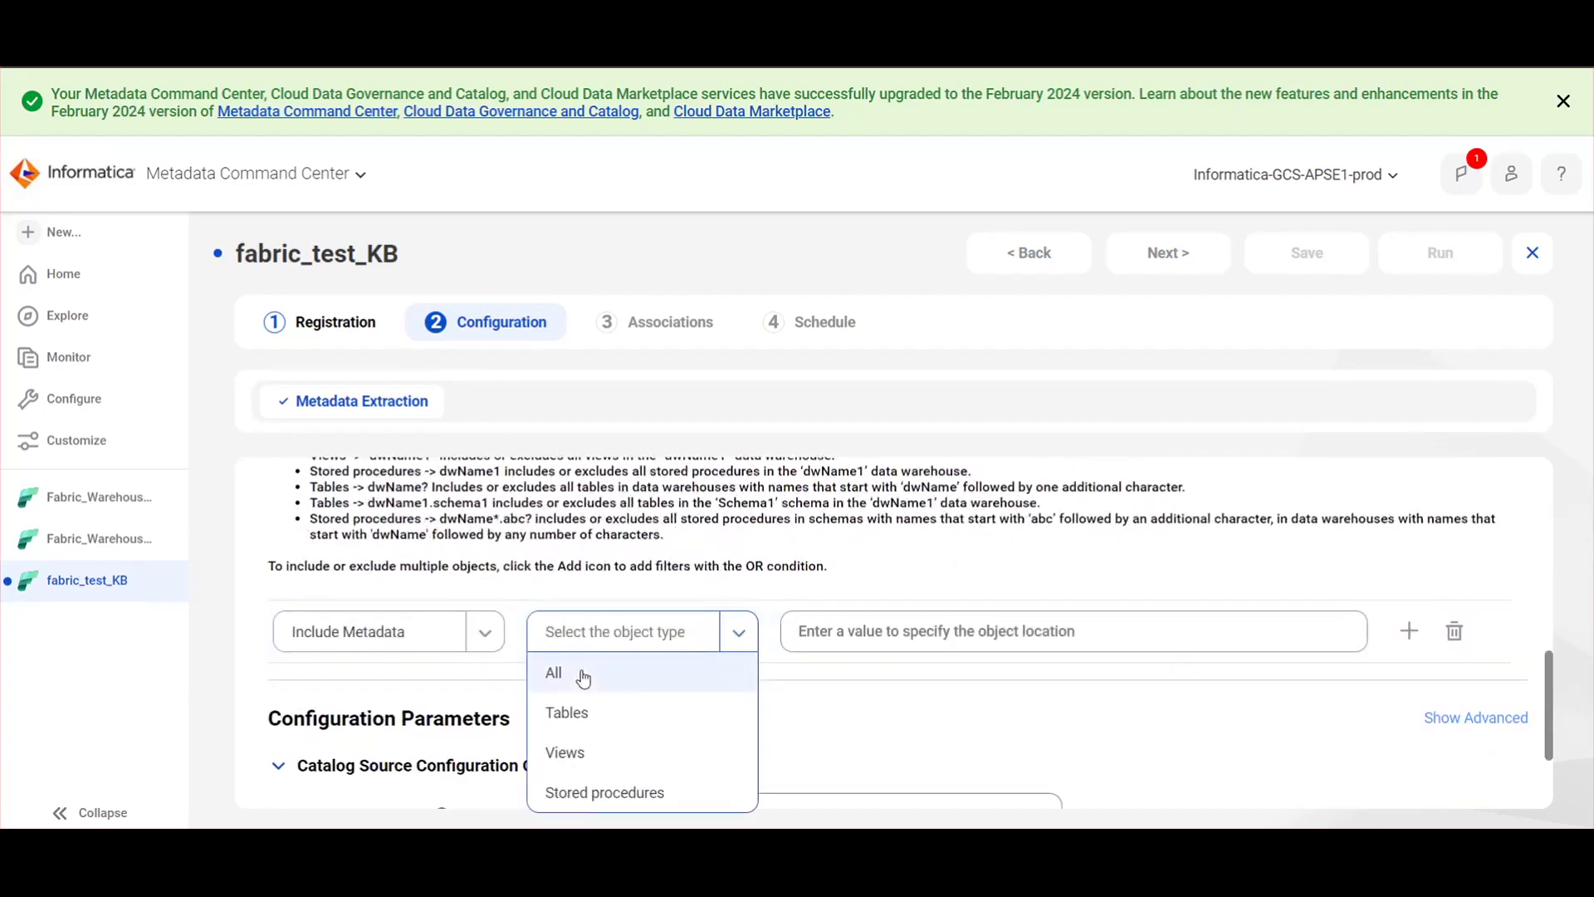
click(584, 680)
click(581, 640)
click(621, 708)
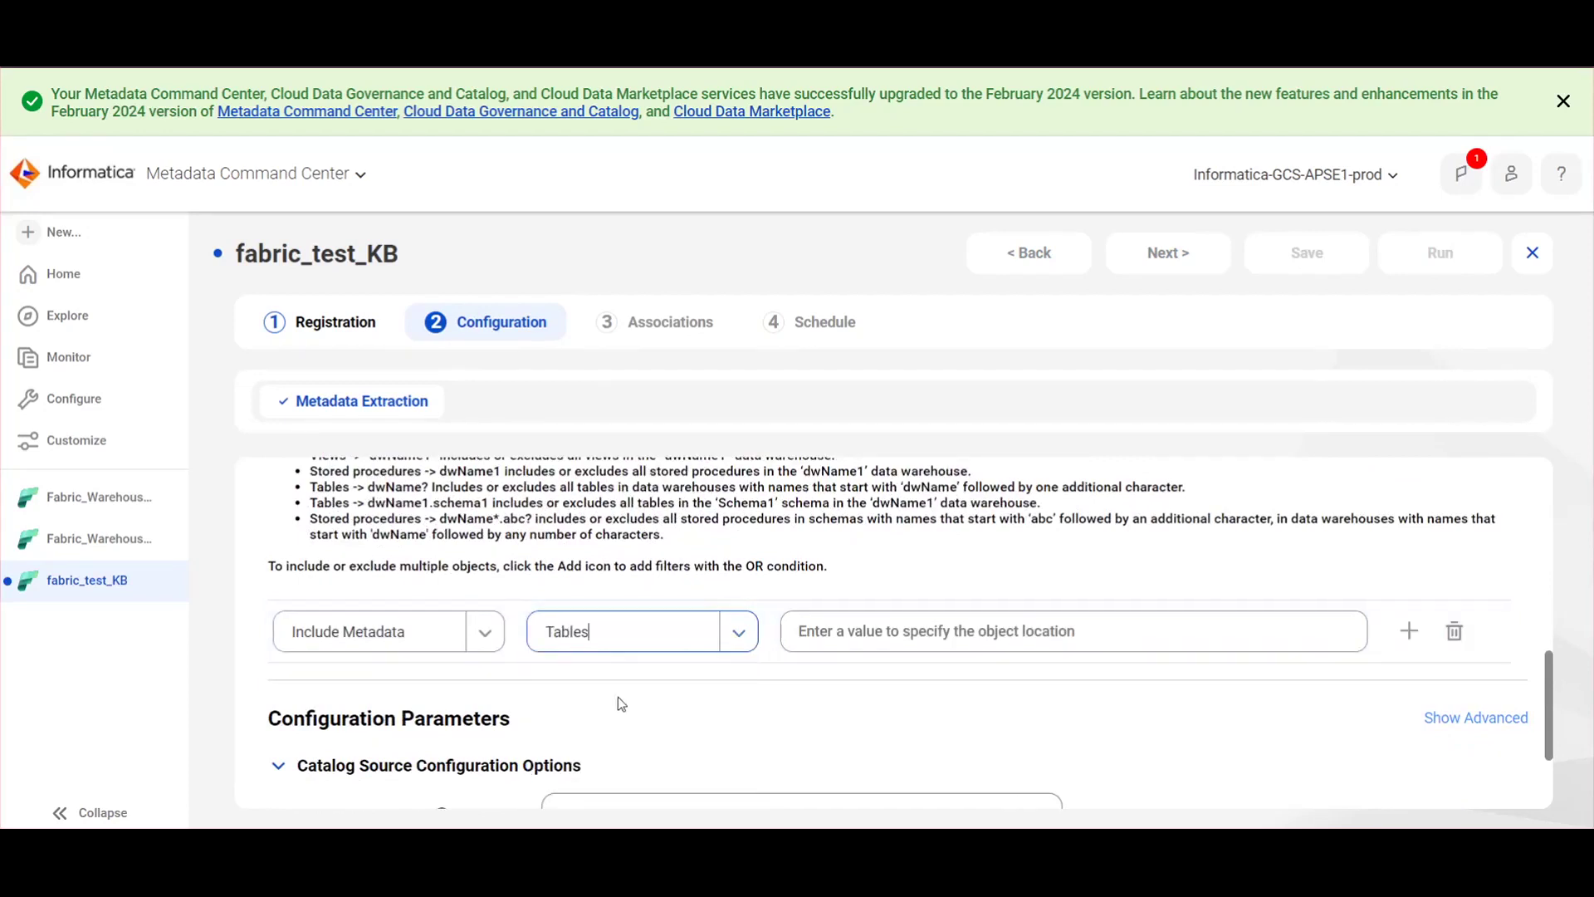
click(881, 635)
text(scannerQEWarehouse.hawk_test.customer)
Add a second include filter for Views with the object location scannerQEWarehouse.hawk_test.customer_vw_1.
click(1403, 633)
scroll(360, 606, down, 1)
click(365, 591)
click(371, 636)
click(578, 592)
click(619, 705)
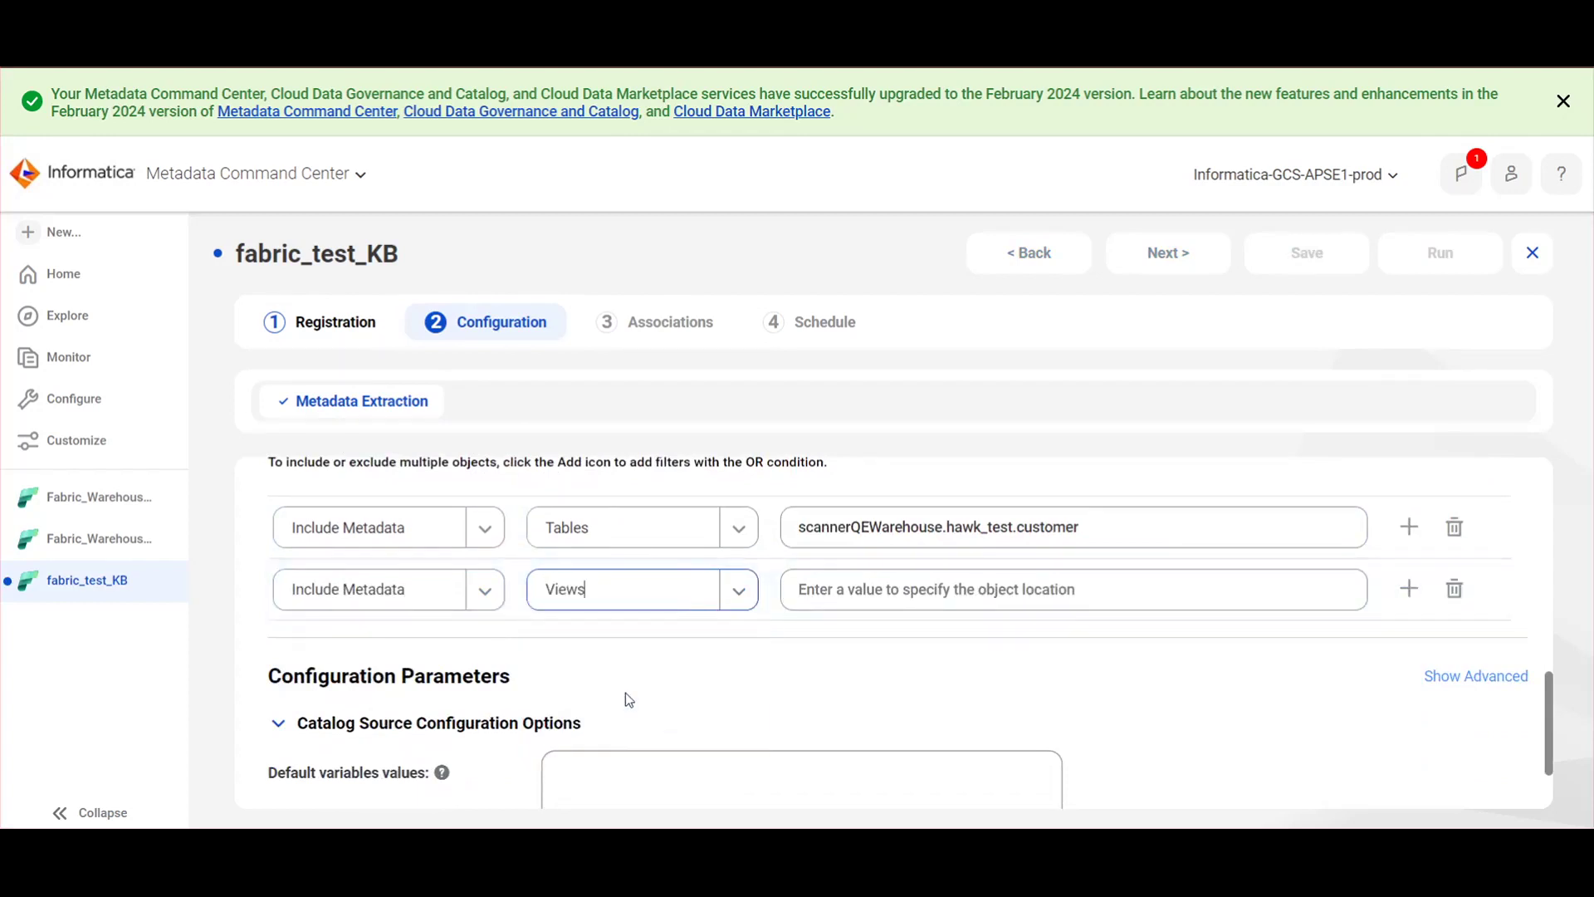
click(870, 573)
text(scannerQEWarehouse.hawk_test.customer)
text(_)
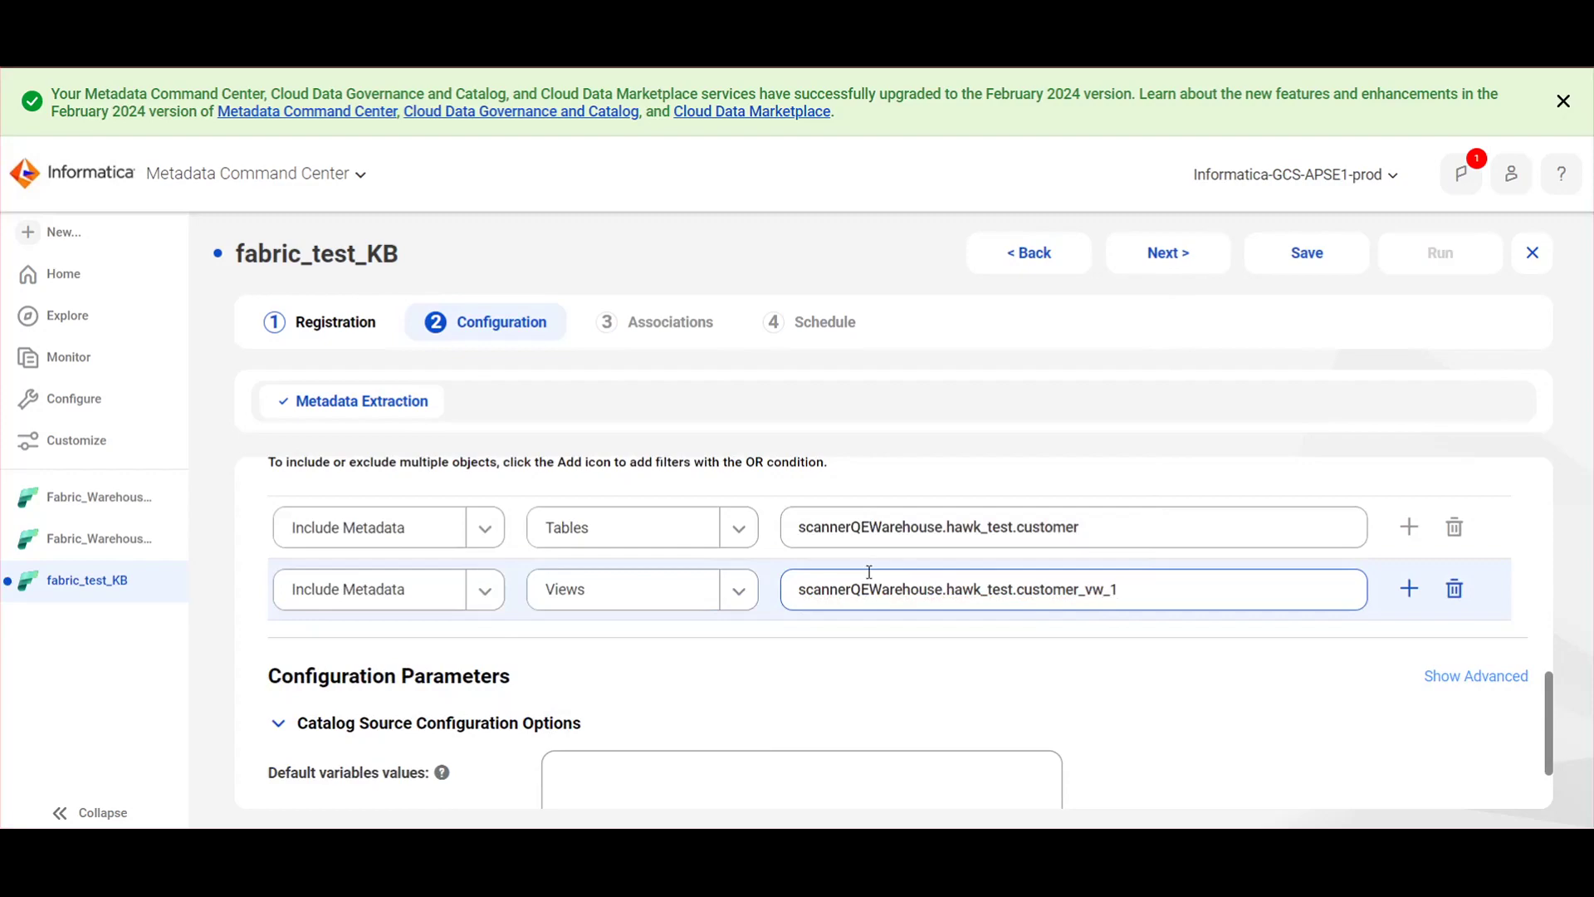
Save the catalog source and run its metadata extraction job.
scroll(915, 626, down, 1)
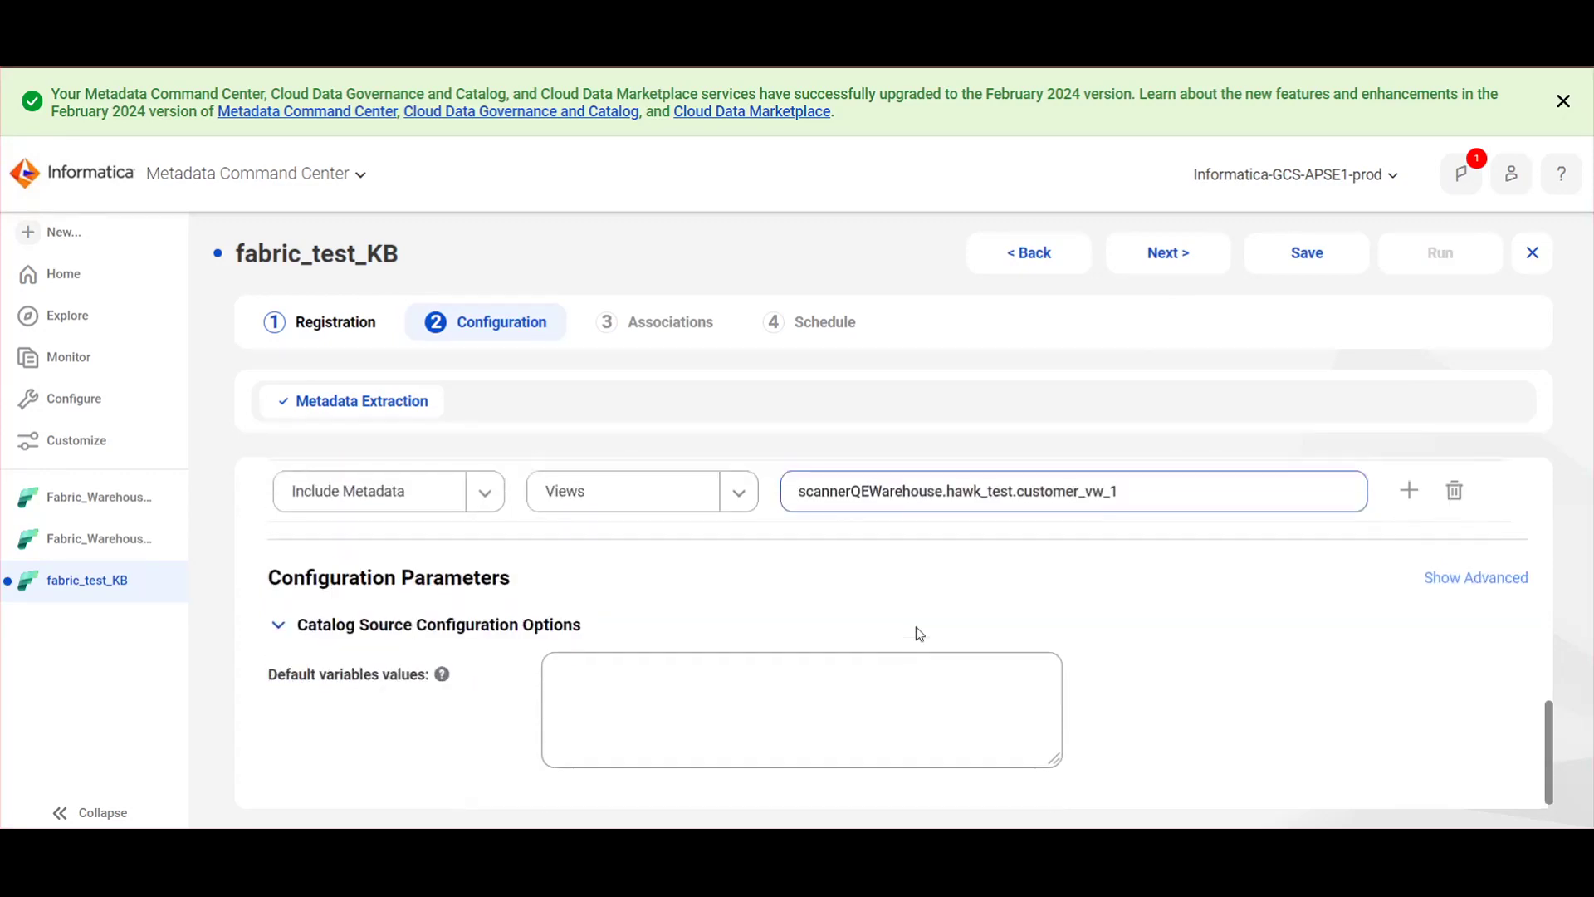
scroll(915, 626, up, 5)
click(1303, 253)
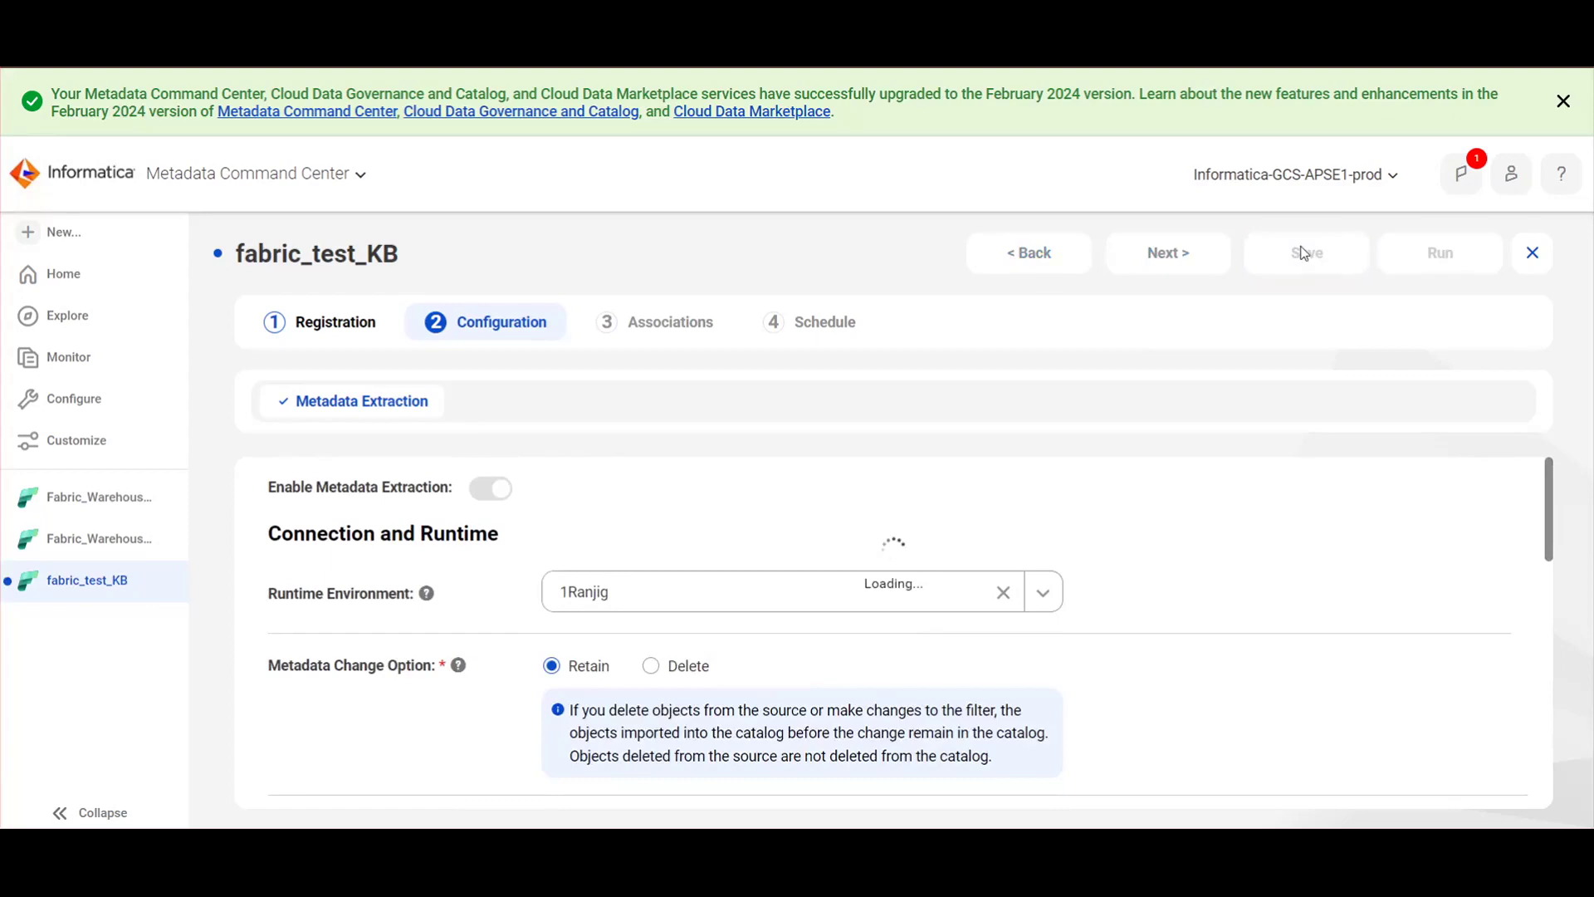
click(1441, 253)
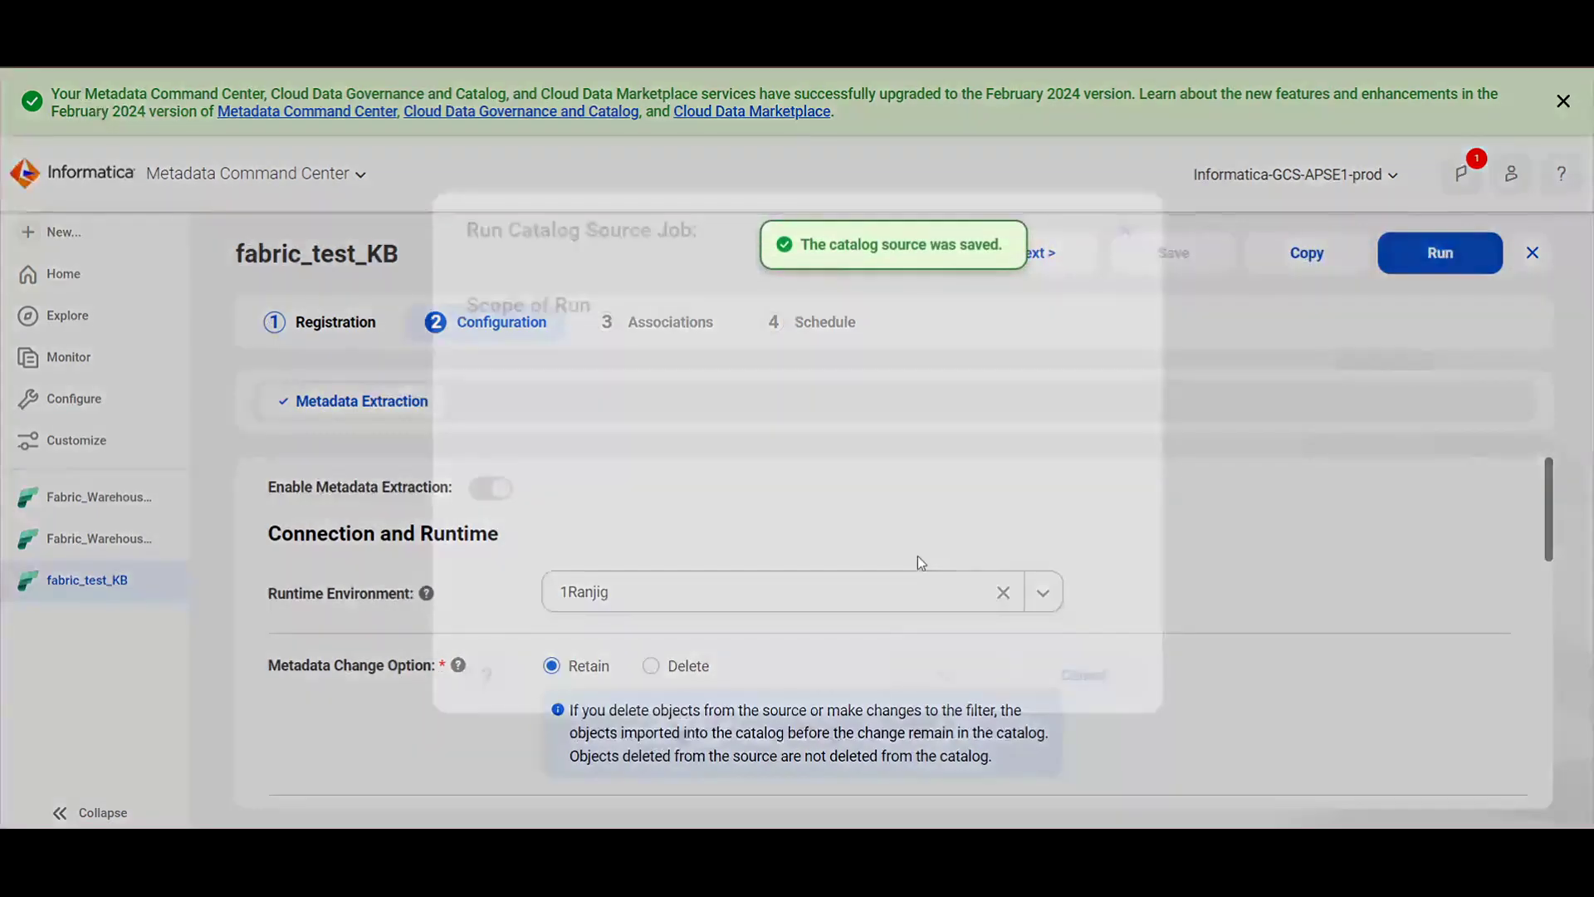
click(962, 680)
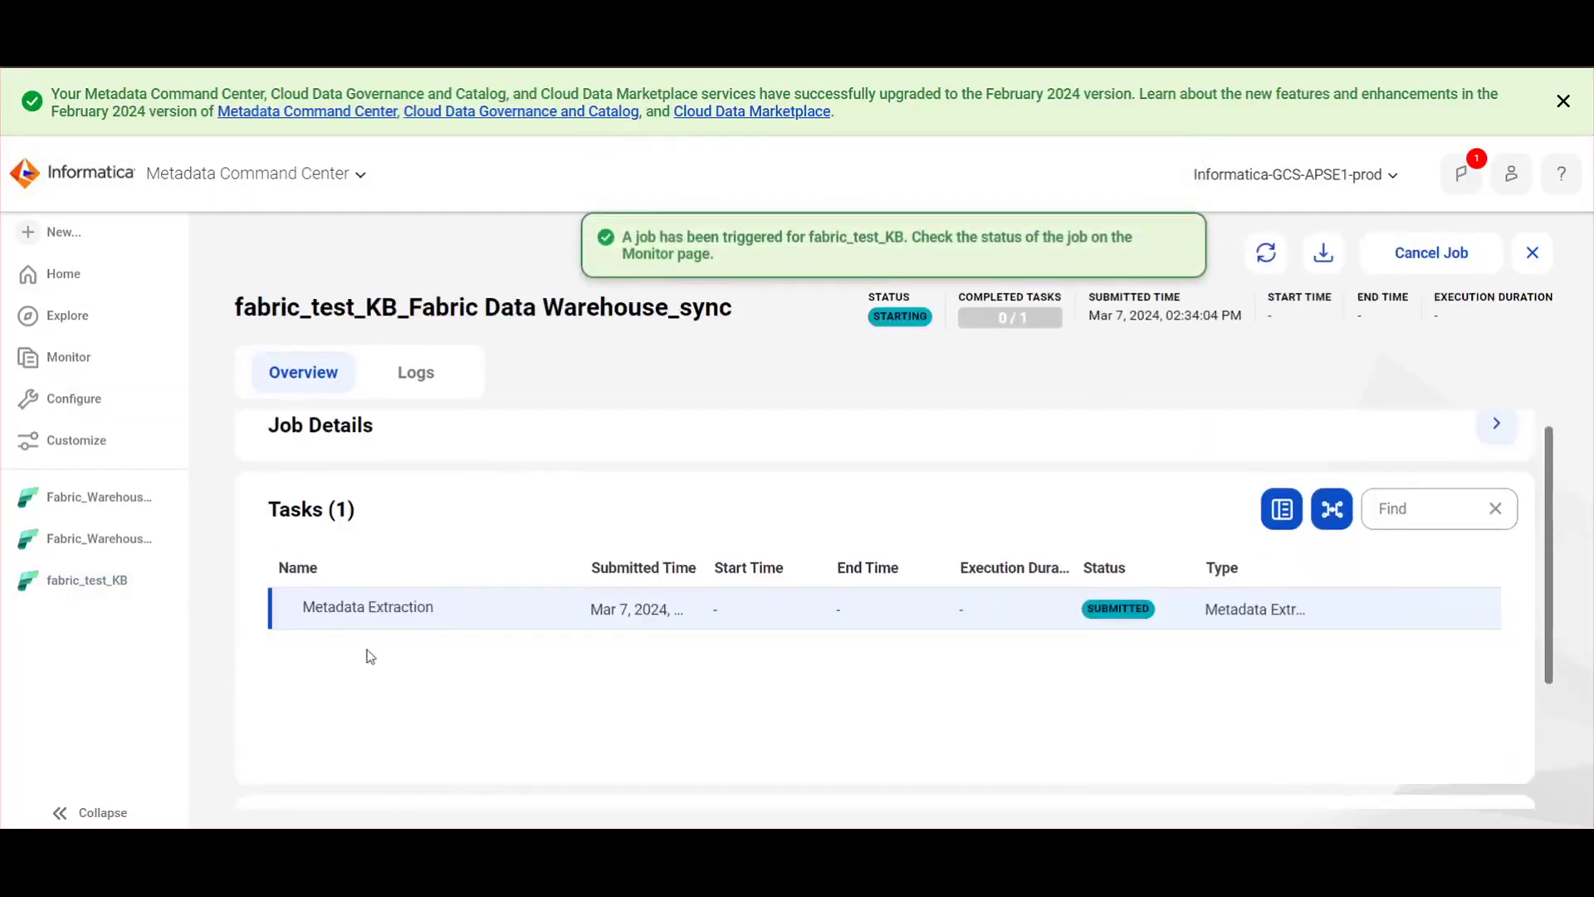
scroll(557, 681, down, 3)
scroll(569, 685, up, 2)
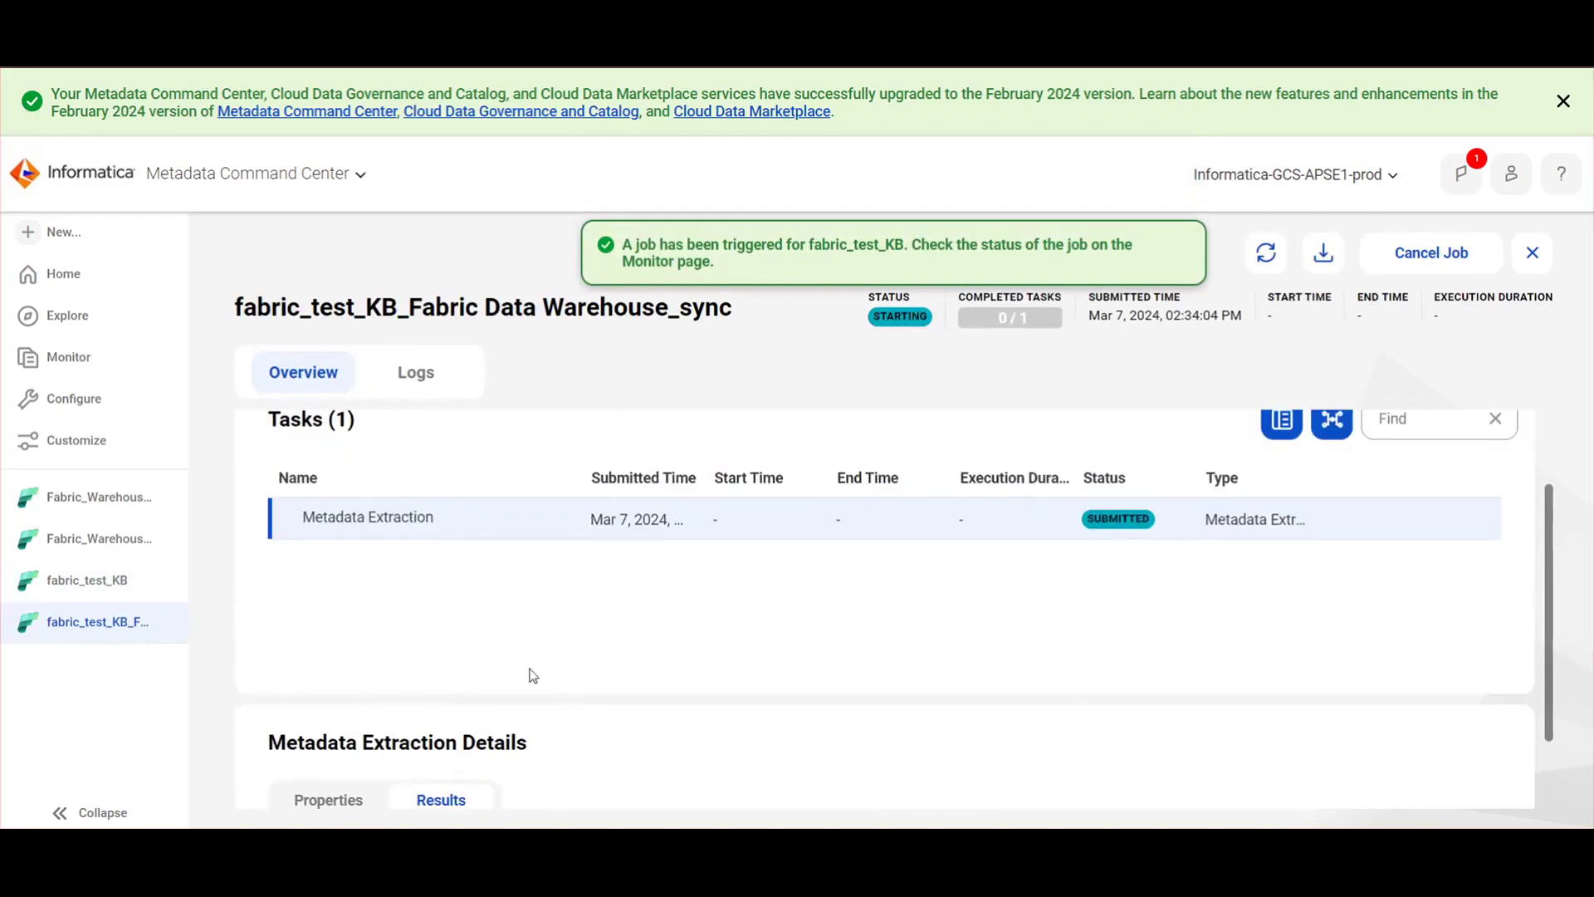
Review the registration details and metadata extraction filters of the existing catalog source Fabric_Warehouse_Repro_VideoKB.
click(106, 544)
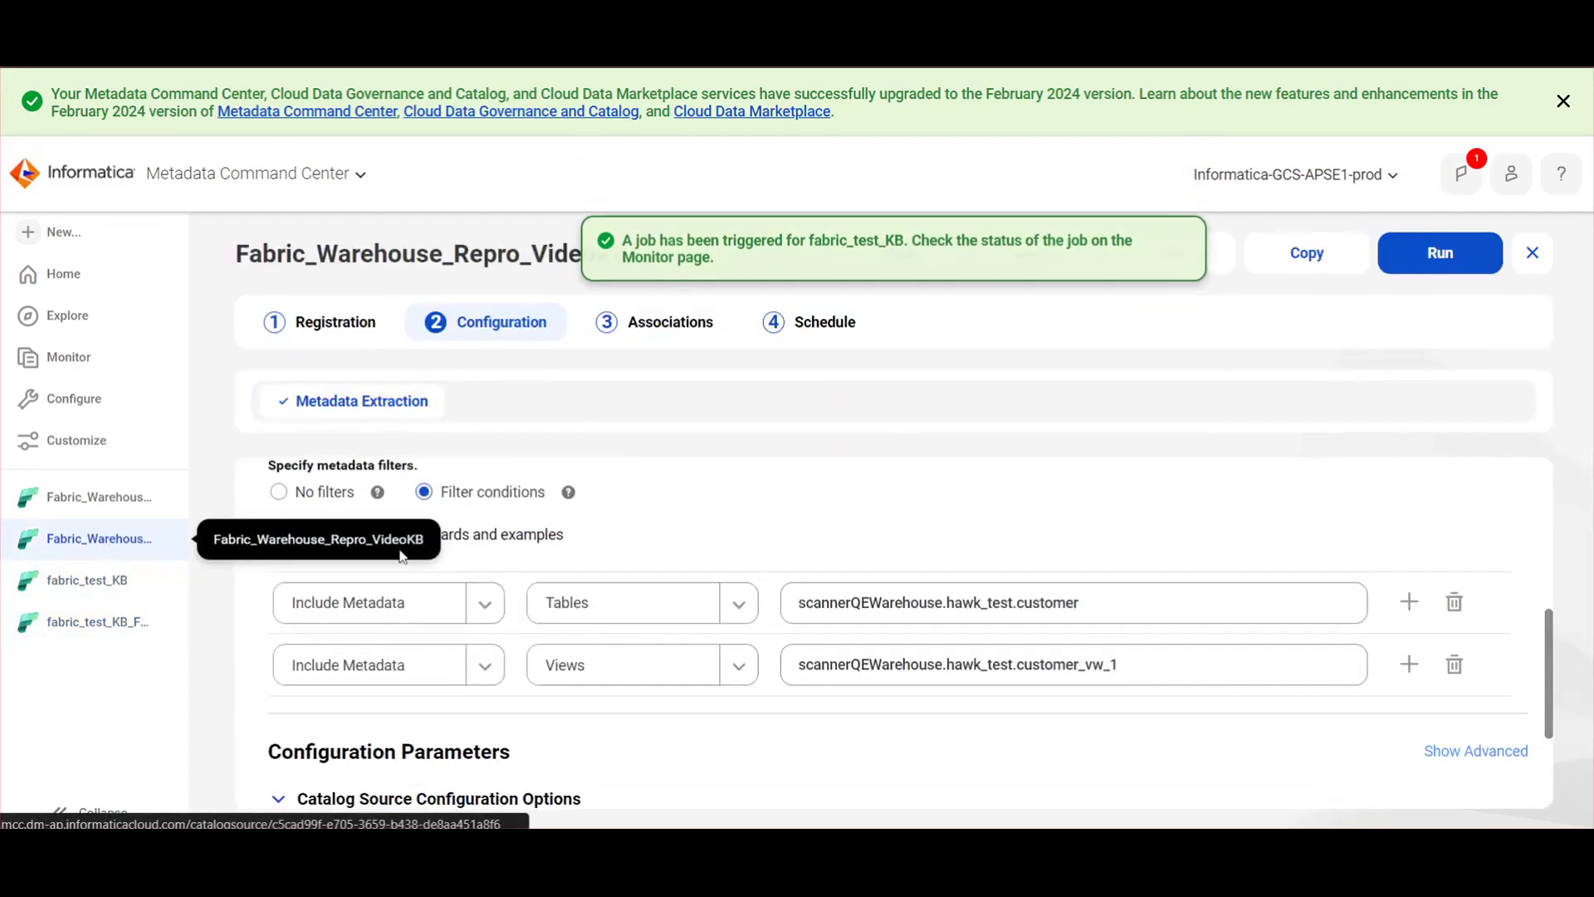
click(342, 326)
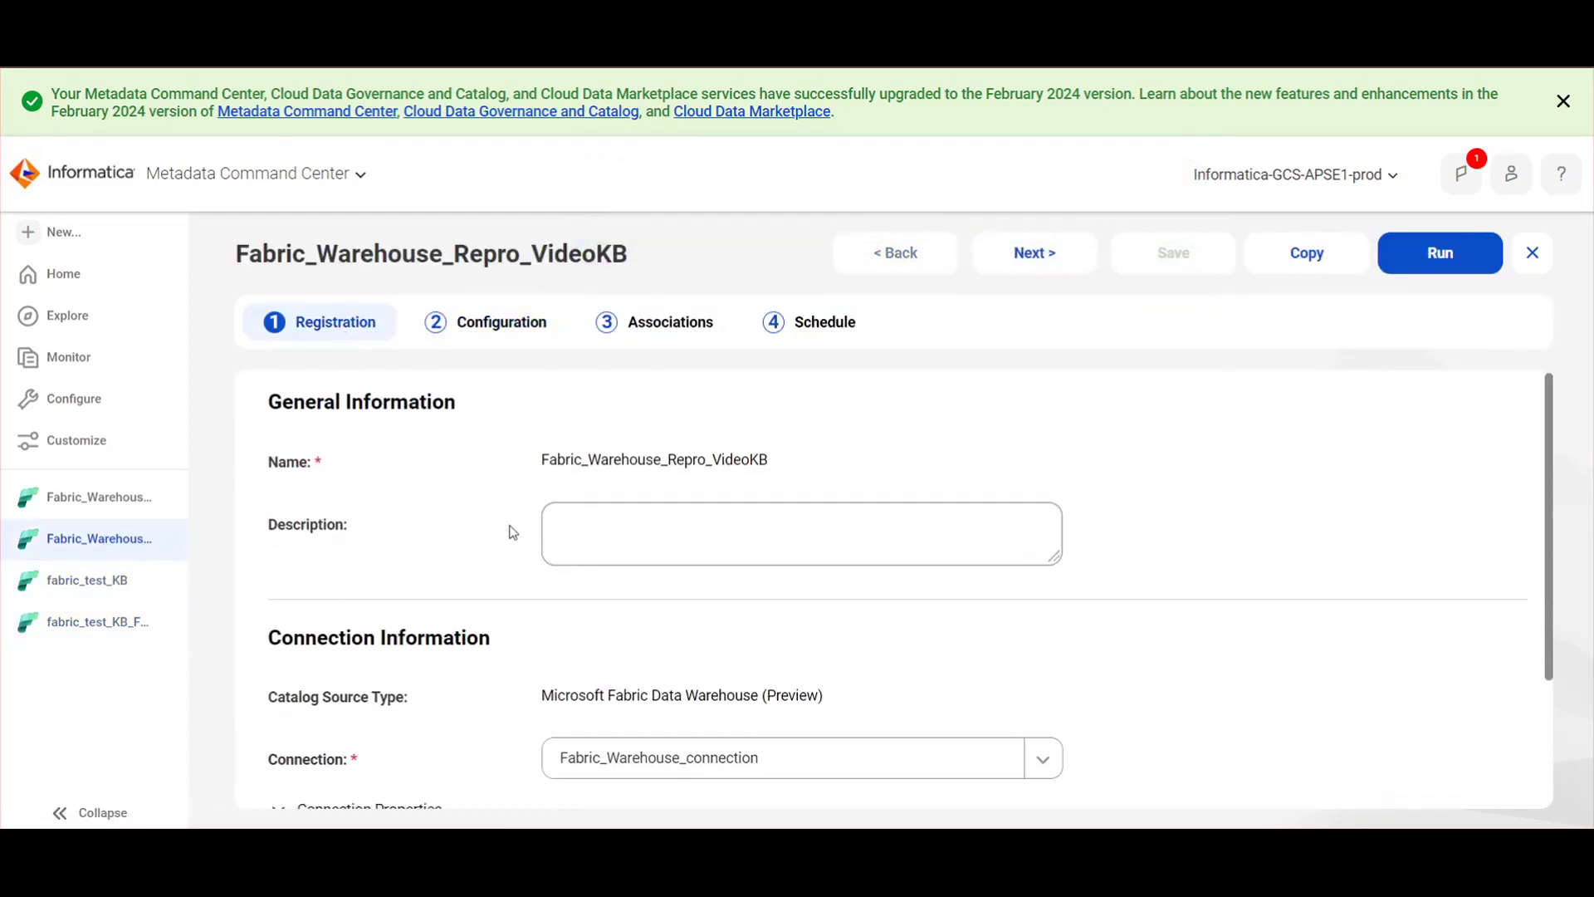
scroll(490, 529, down, 2)
scroll(476, 587, up, 2)
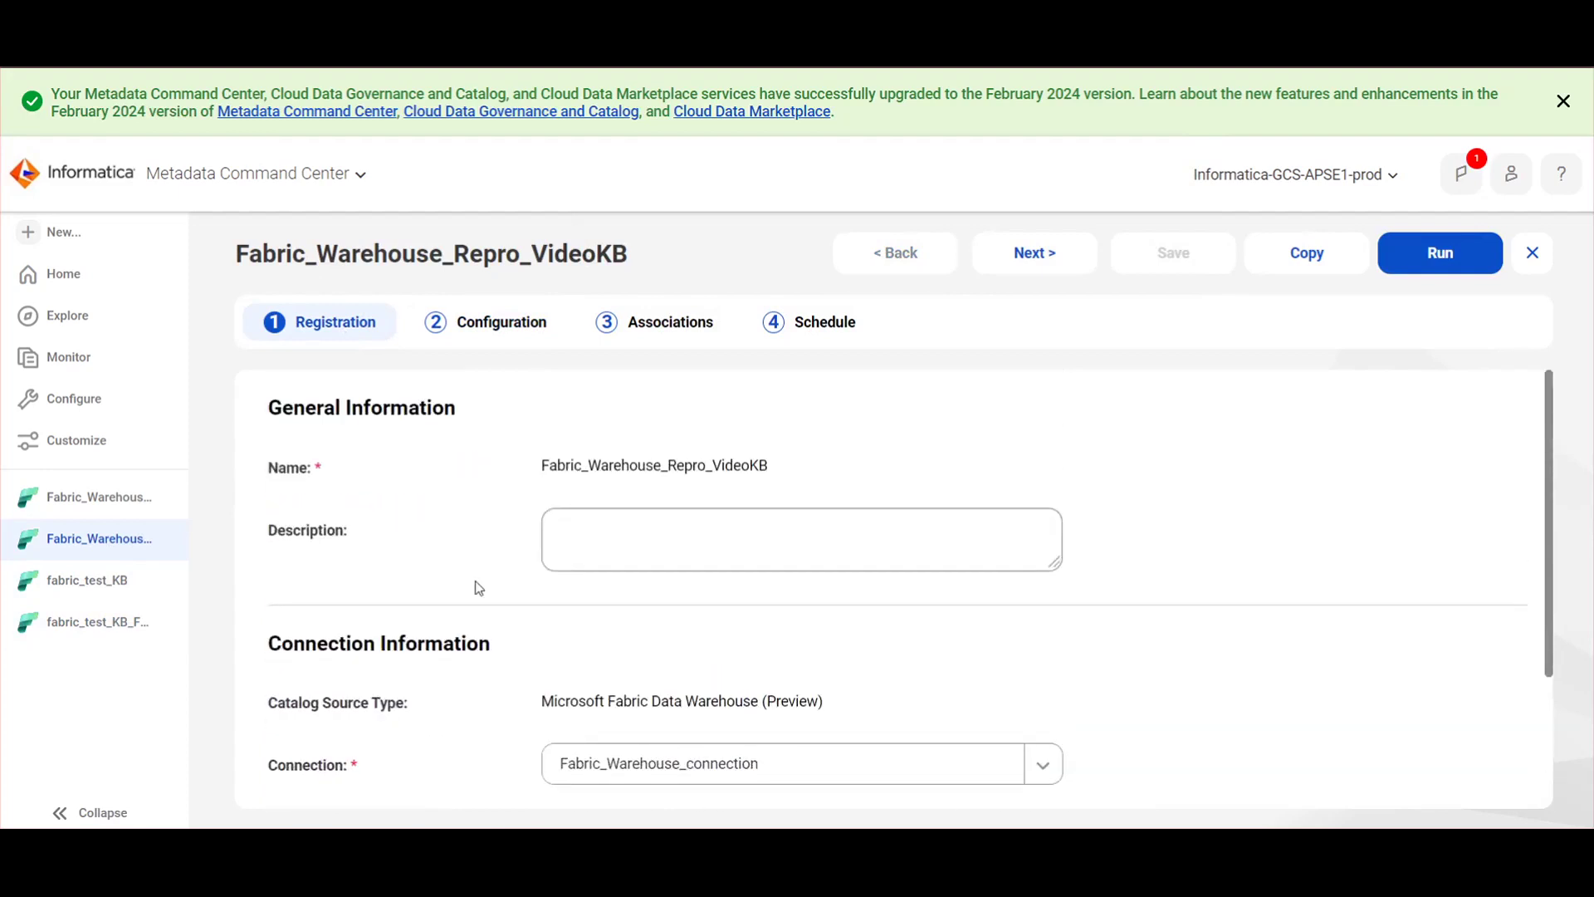
click(491, 335)
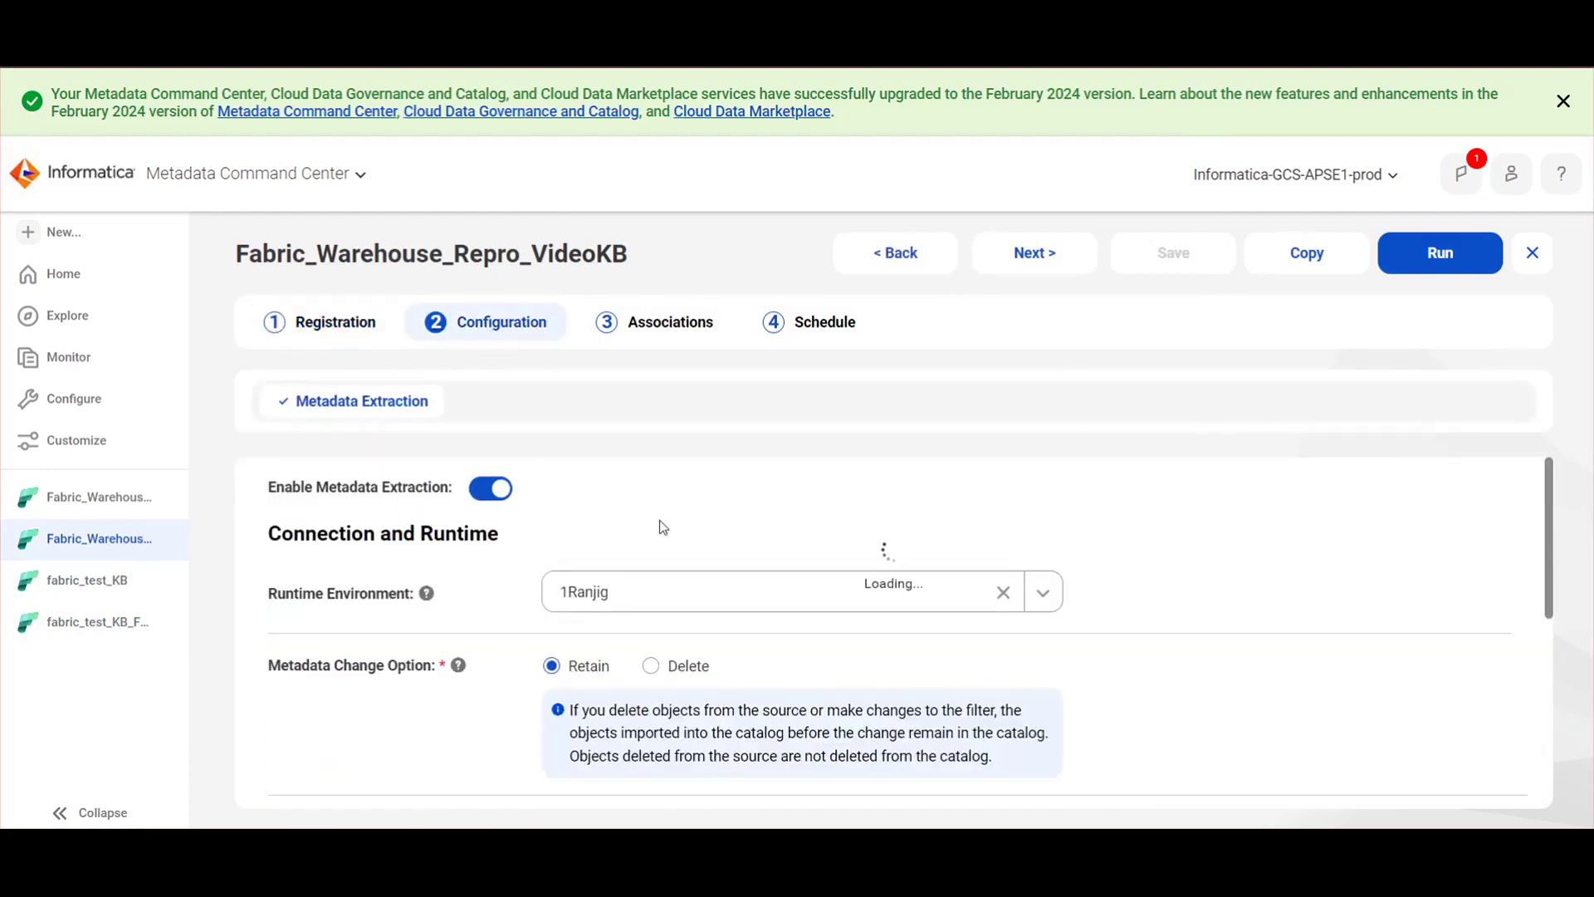
scroll(660, 521, down, 5)
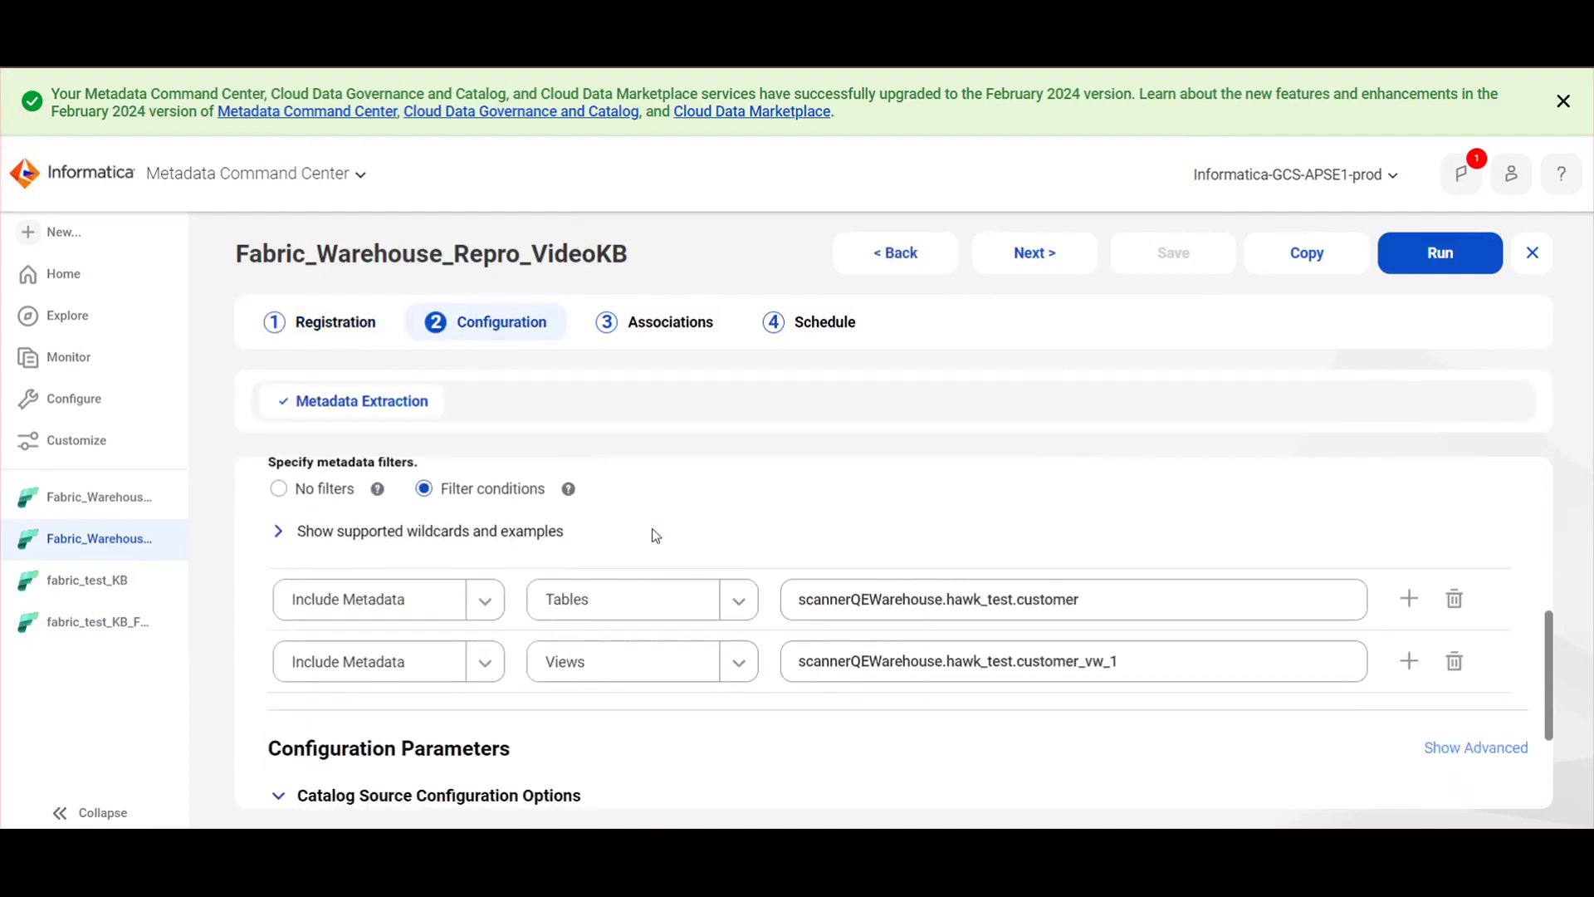
scroll(655, 536, down, 2)
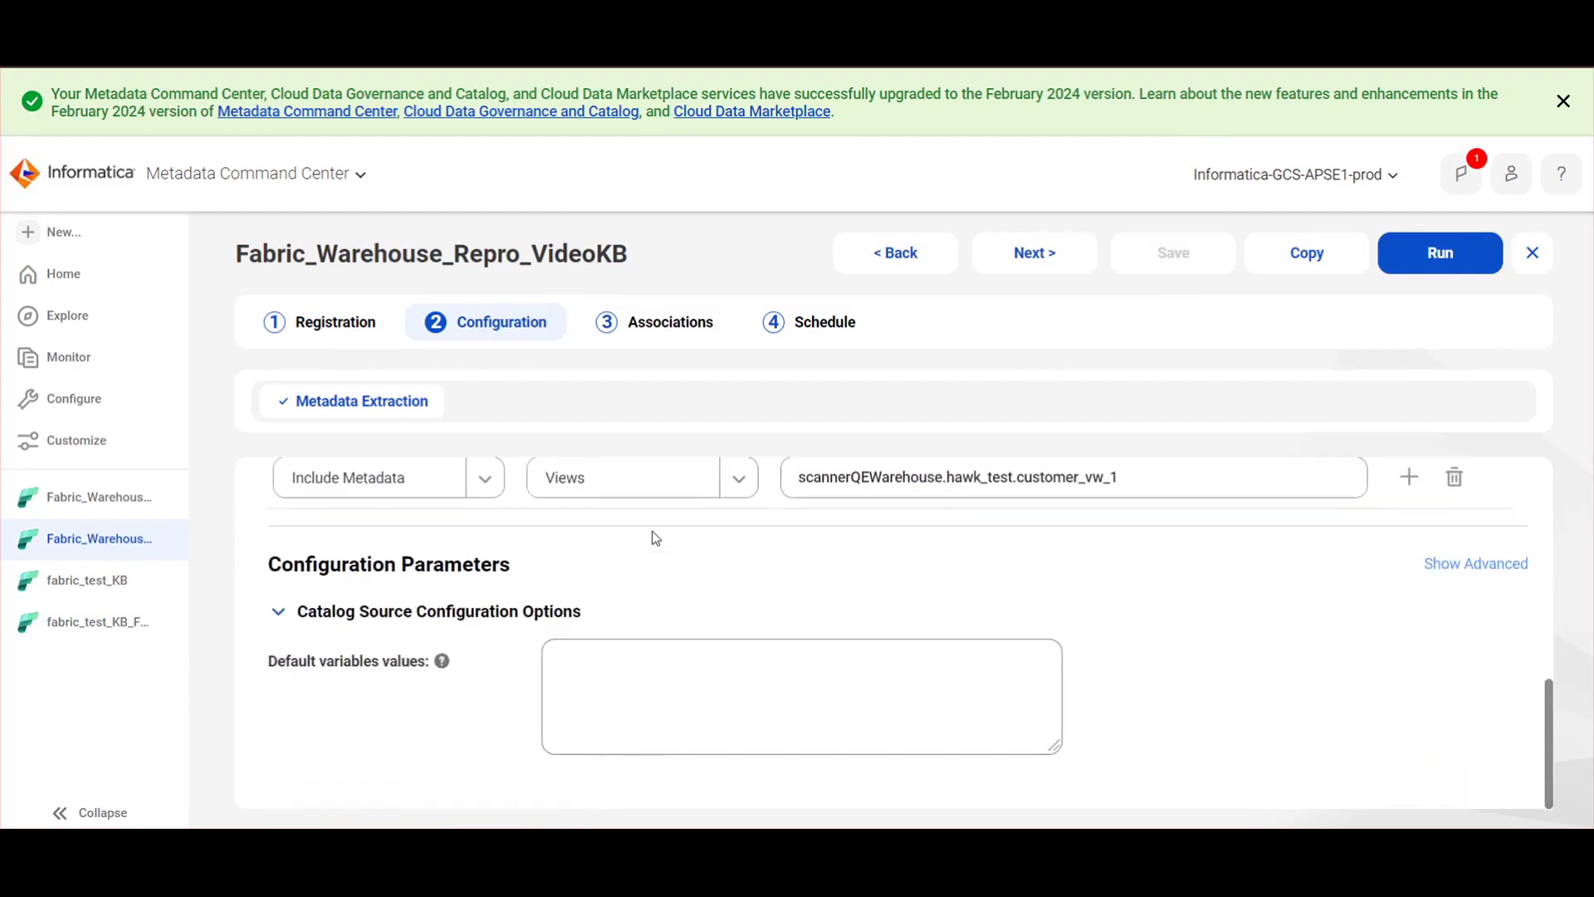
Review the details and metadata extraction results of the Fabric_Warehouse_Repro_VideoKB job.
click(107, 499)
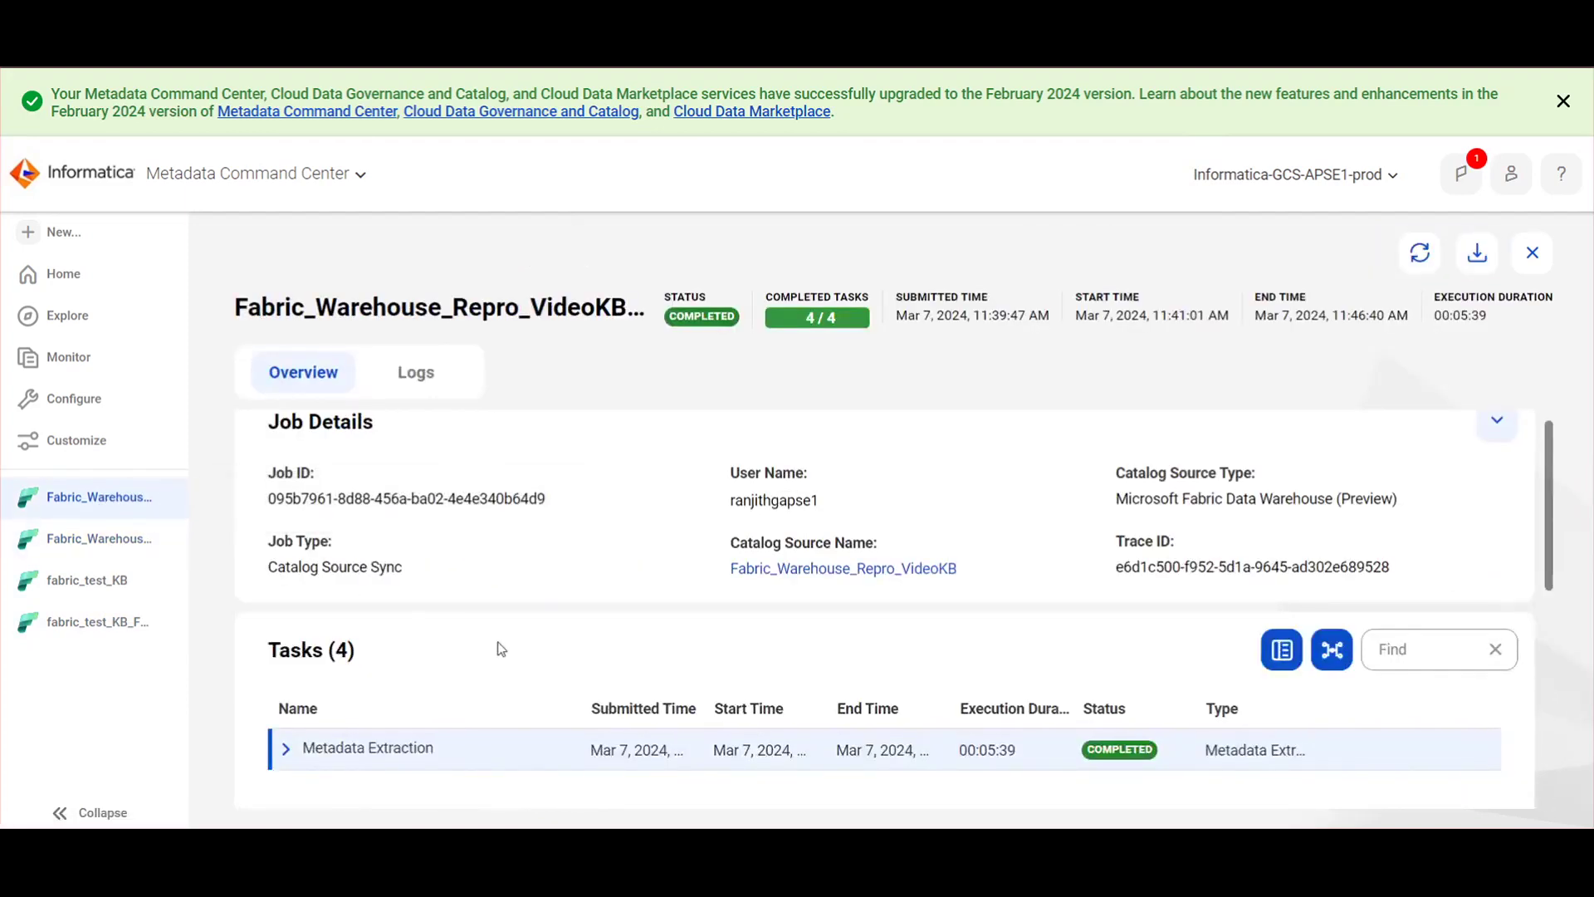
scroll(509, 598, down, 5)
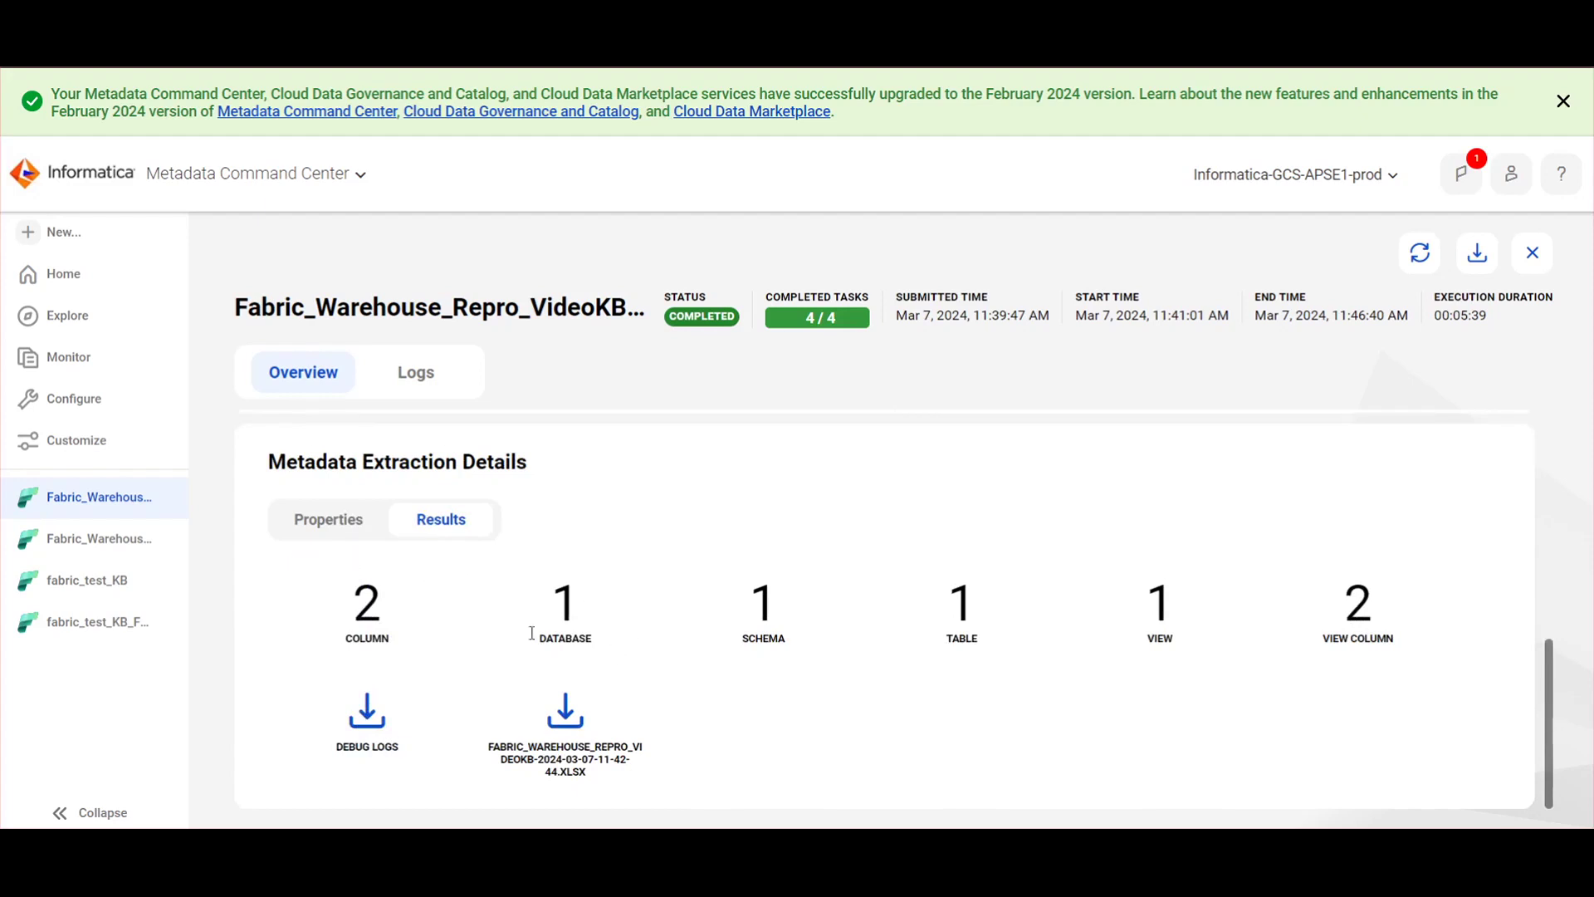
Copy the catalog source name, search for Fabric_Warehouse_Repro_VideoKB in Data Governance and Catalog, and open the matching asset's overview.
drag(232, 312, 623, 307)
key(ctrl+c)
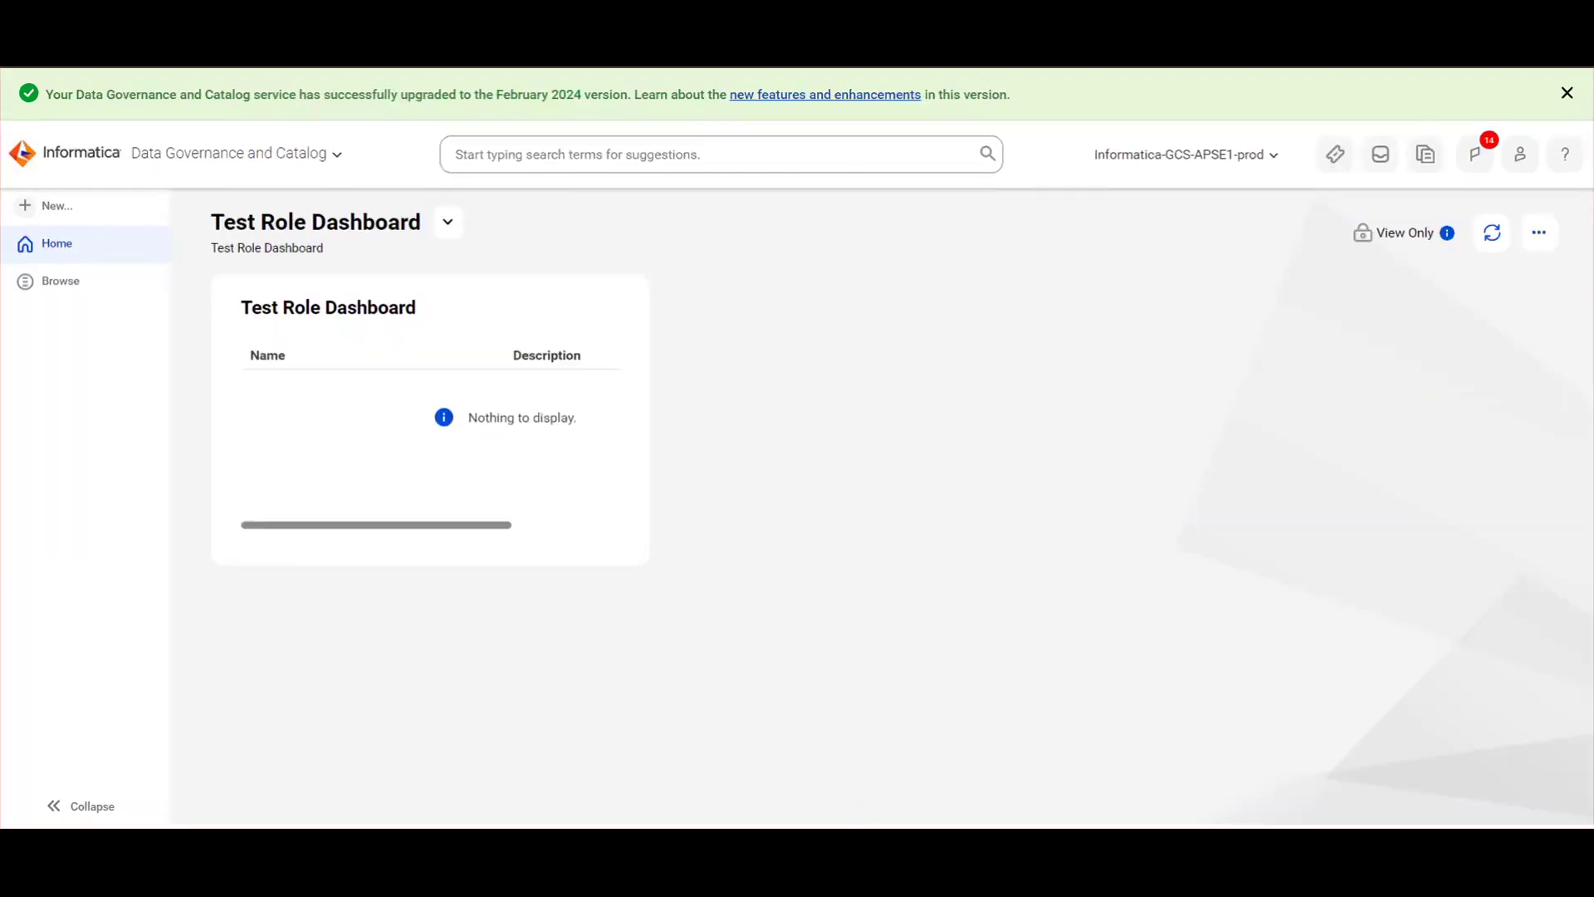
click(627, 153)
key(ctrl+v)
key(Return)
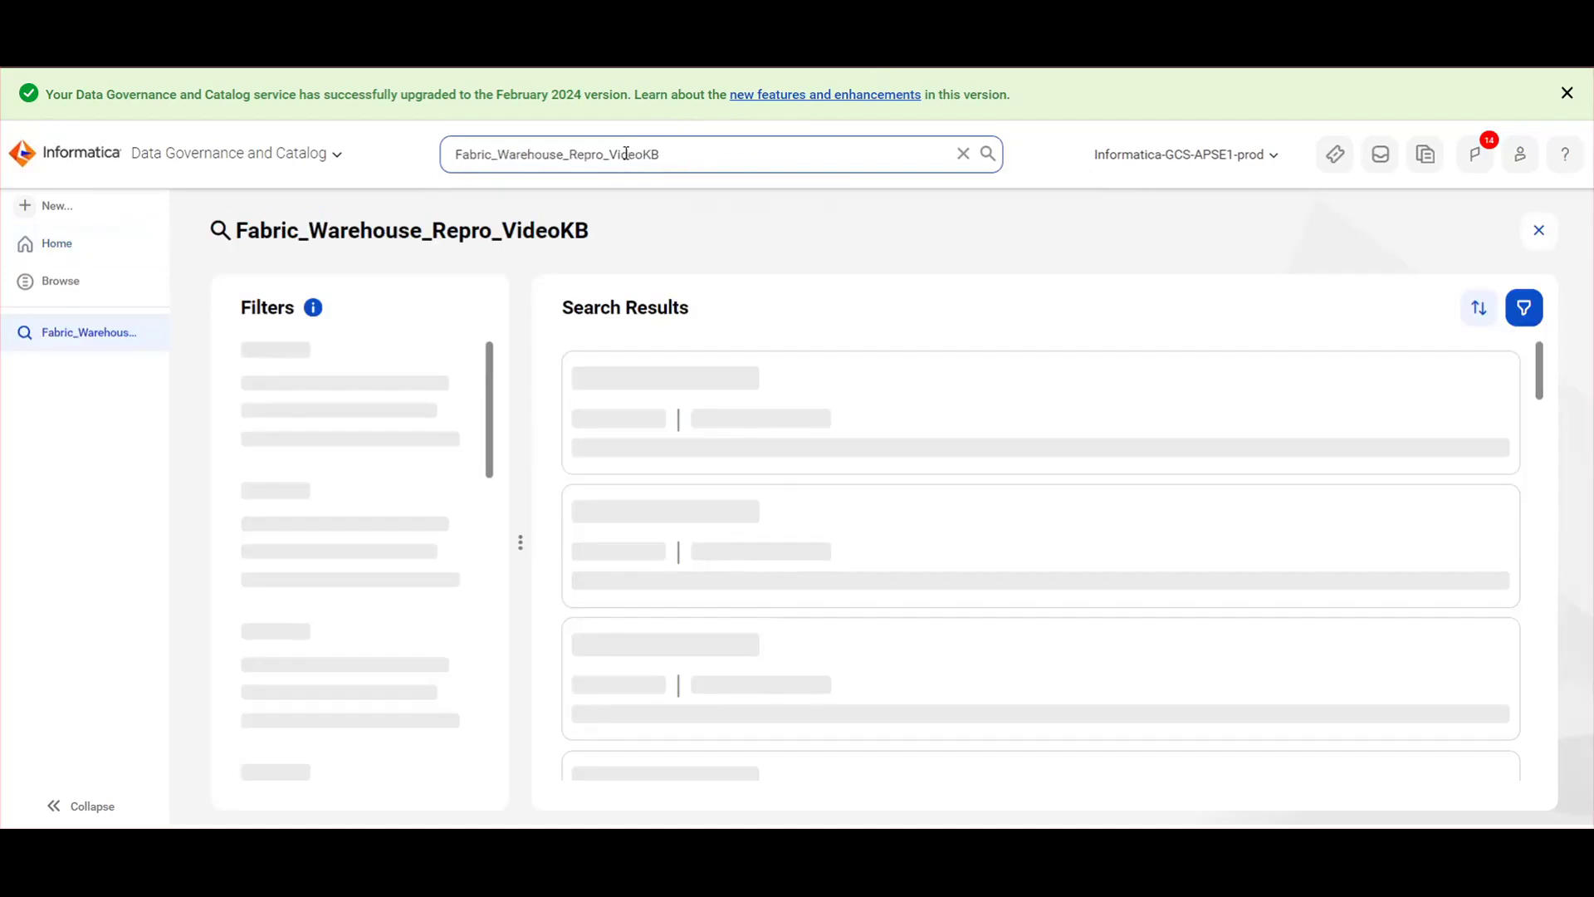
click(710, 388)
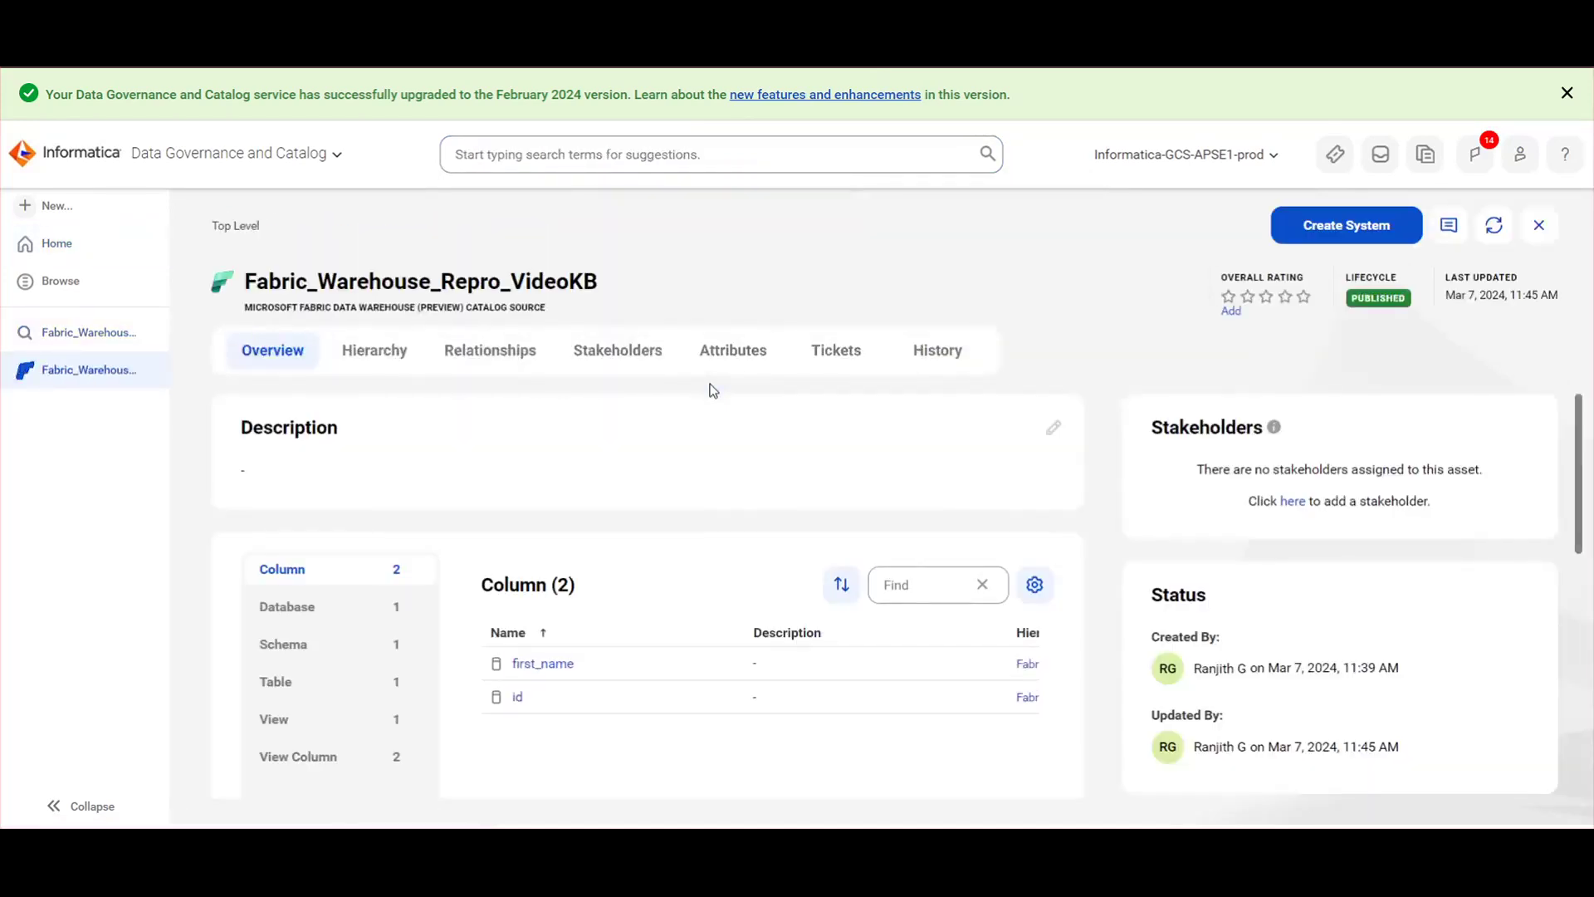
scroll(465, 511, down, 1)
scroll(502, 631, up, 1)
Expand the catalog source's hierarchy through ScannerQEWarehouse and hawk_test down to the columns of customer and customer_vw_1.
click(366, 359)
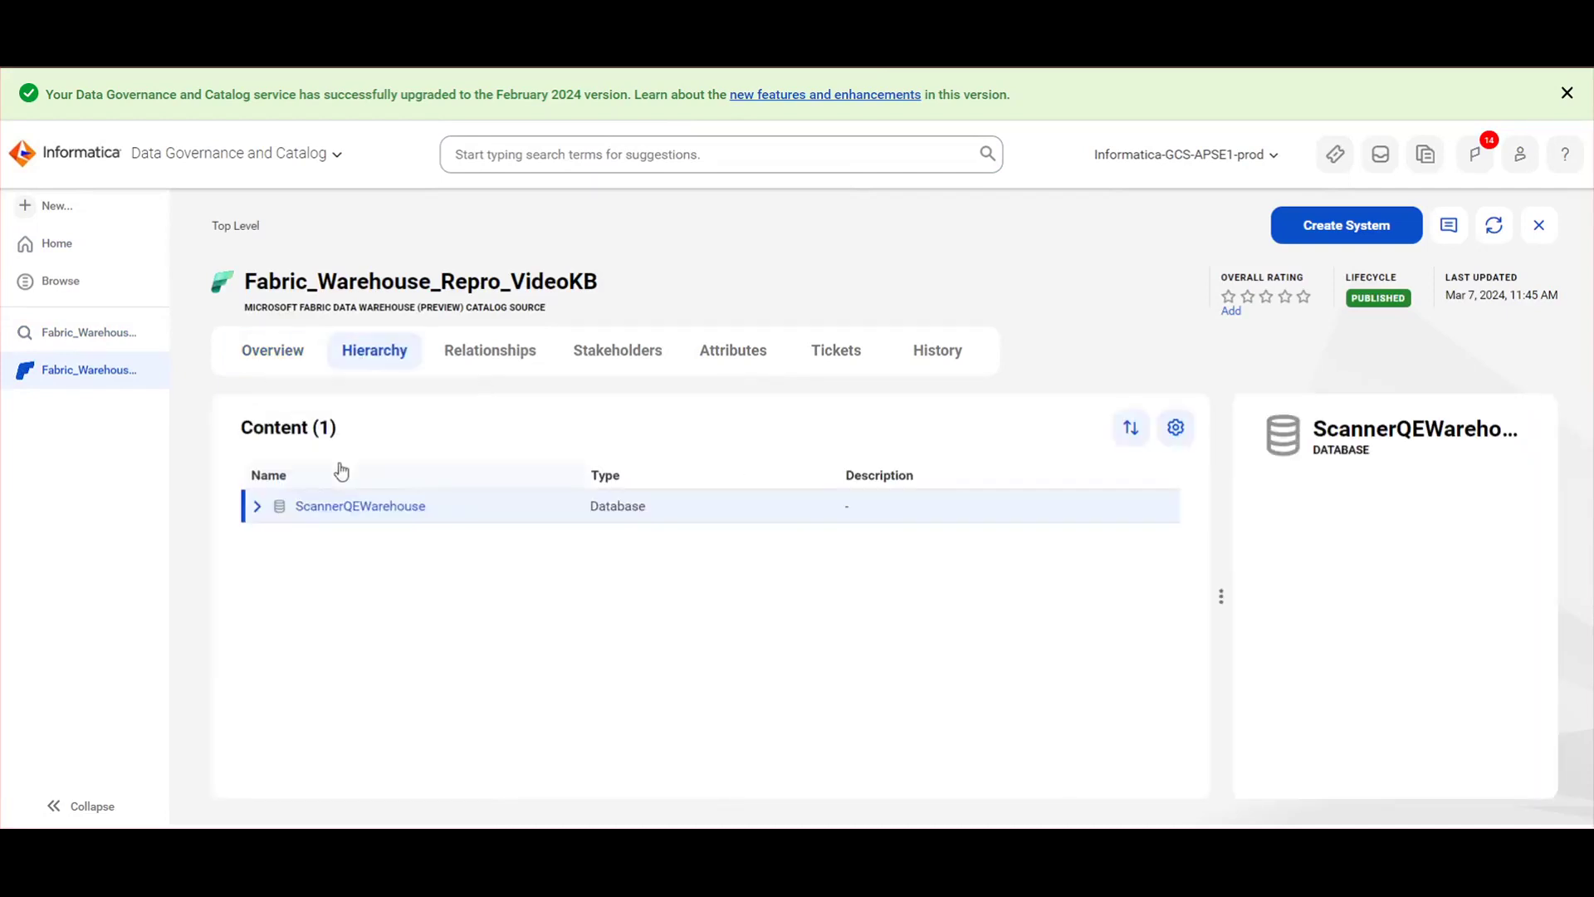
click(274, 508)
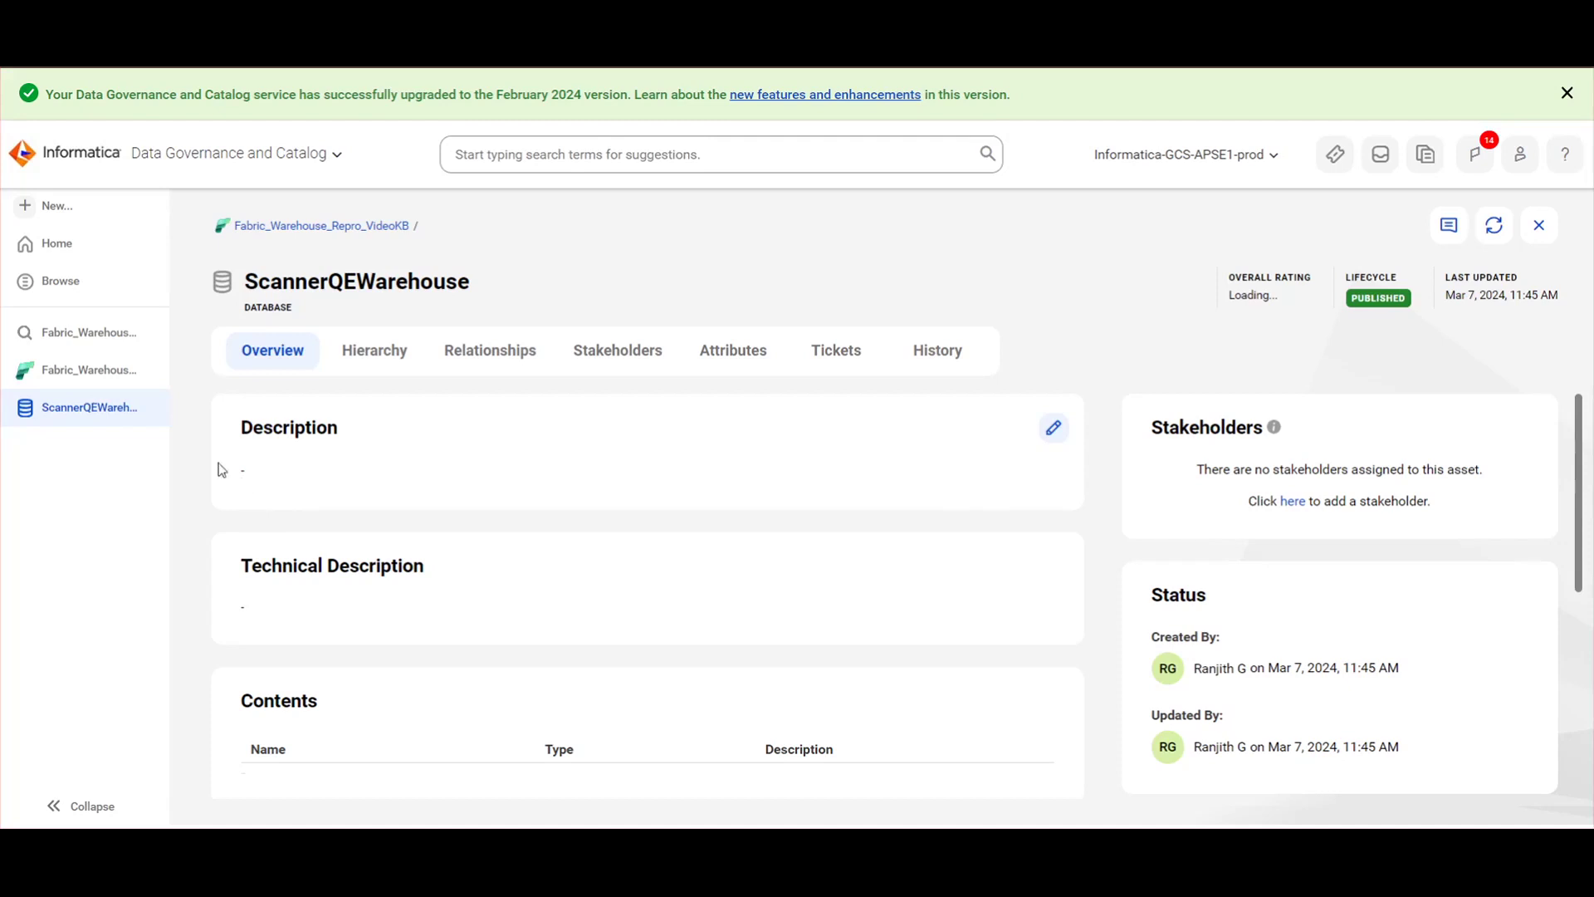
click(78, 372)
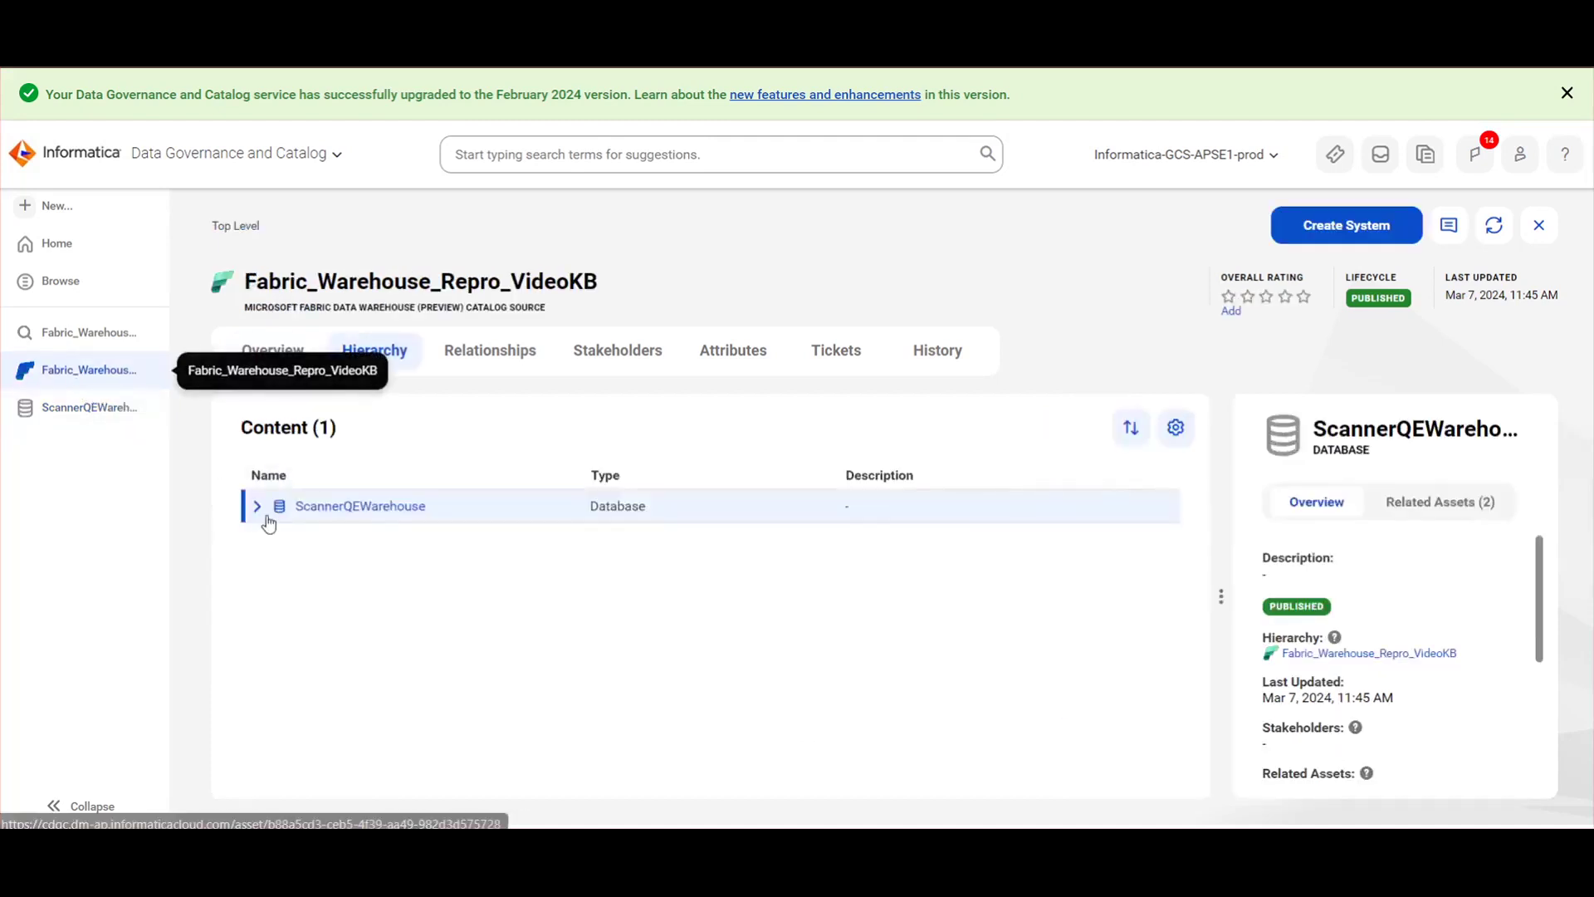
click(260, 513)
click(285, 542)
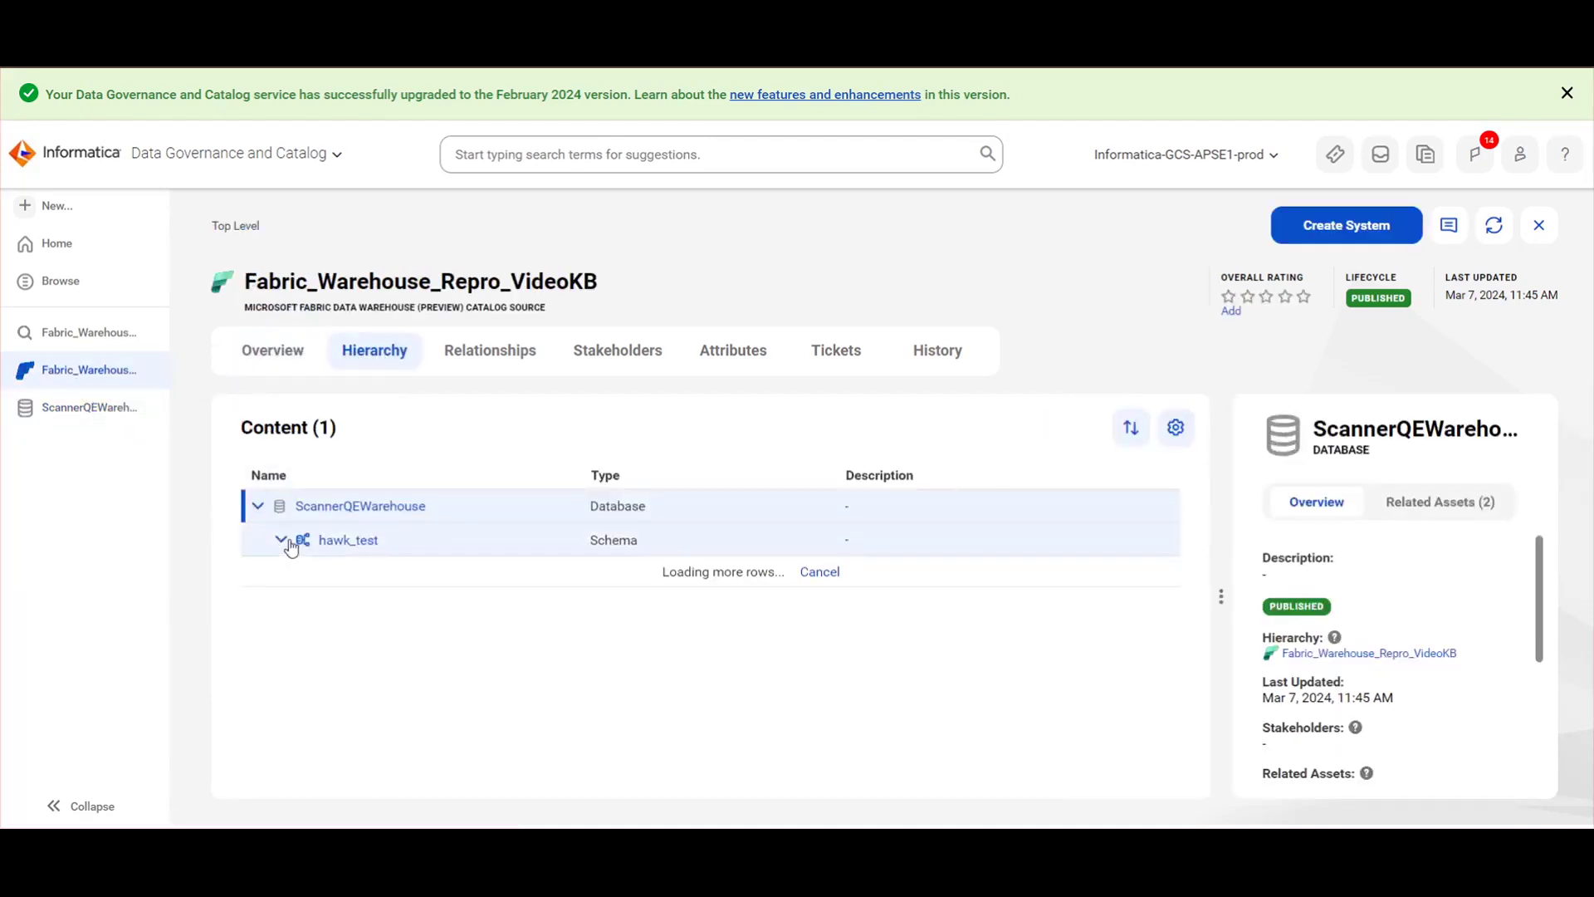
click(304, 573)
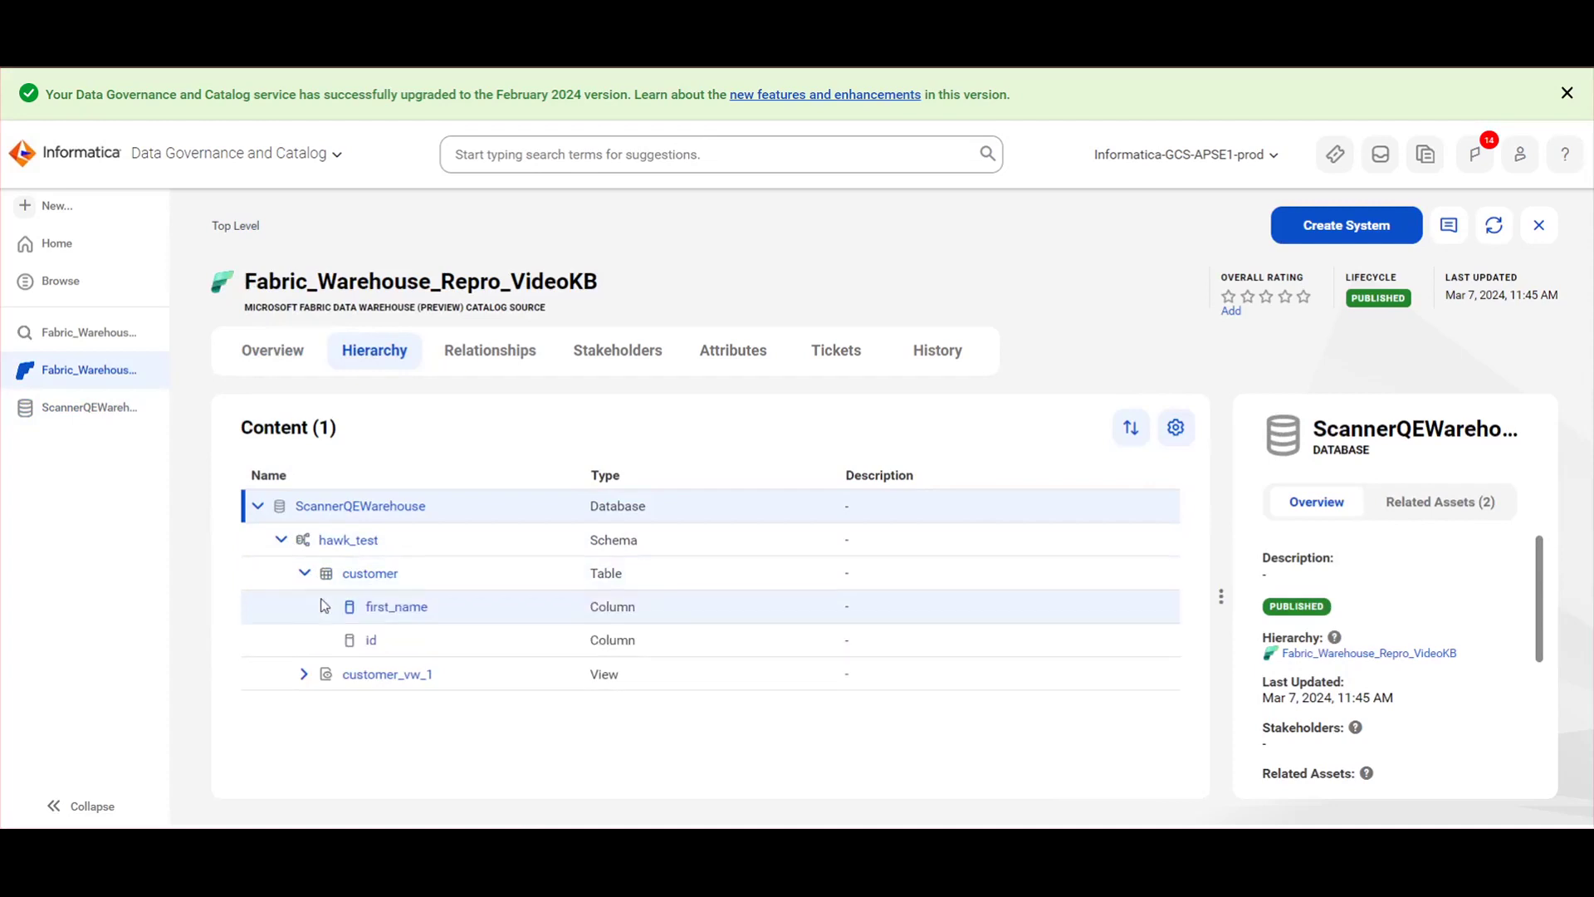
click(306, 673)
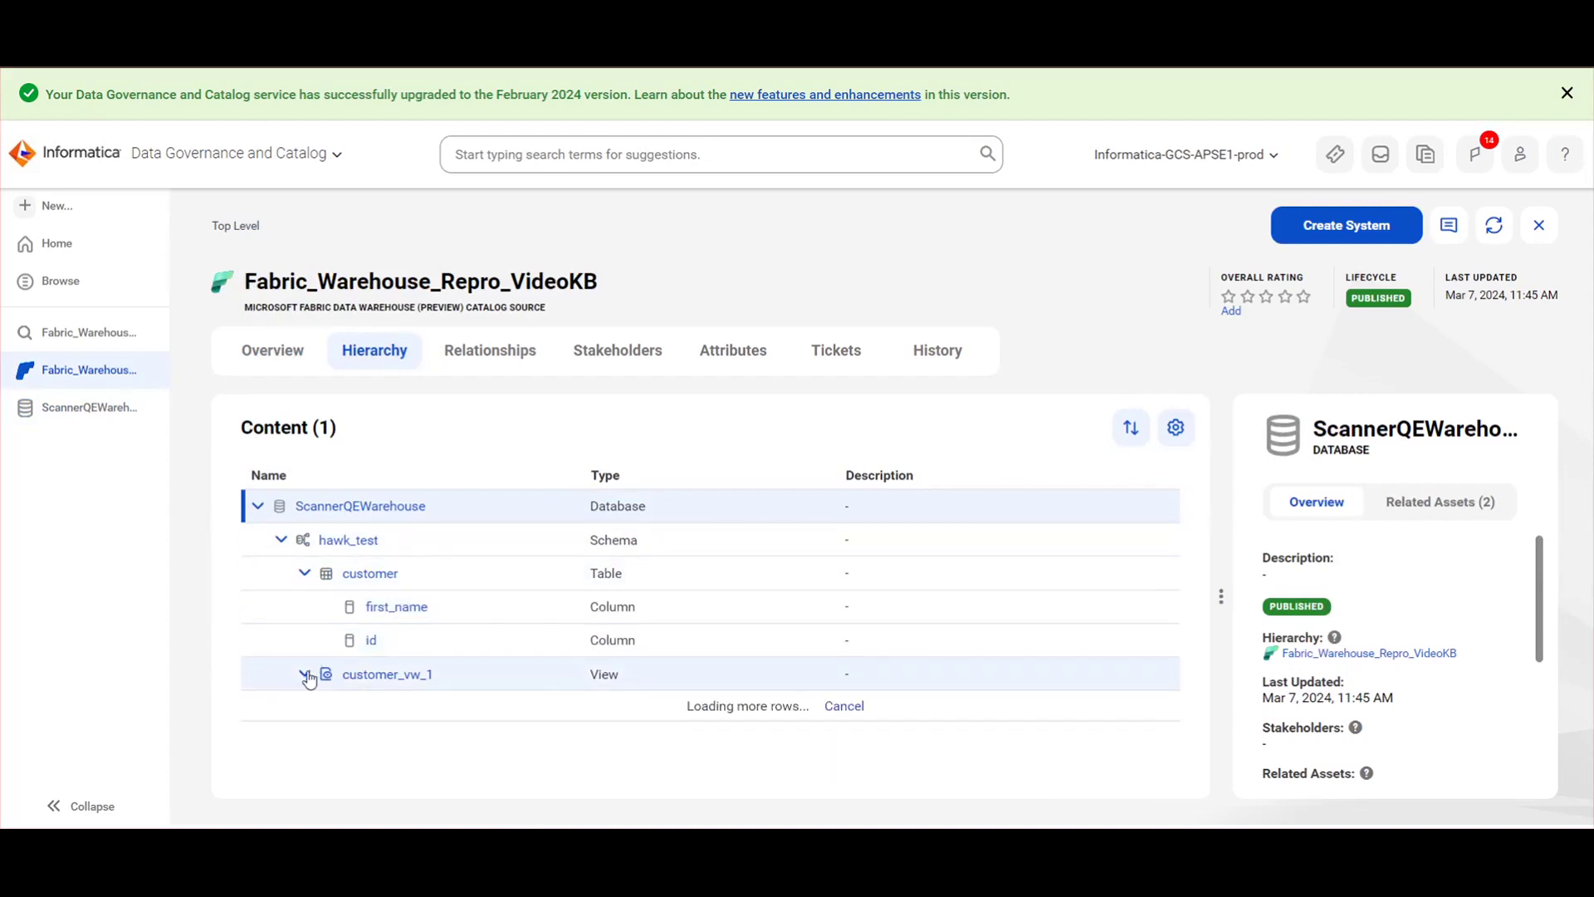
Open the customer table from the hierarchy and review its overview, including data elements and system attributes.
click(361, 580)
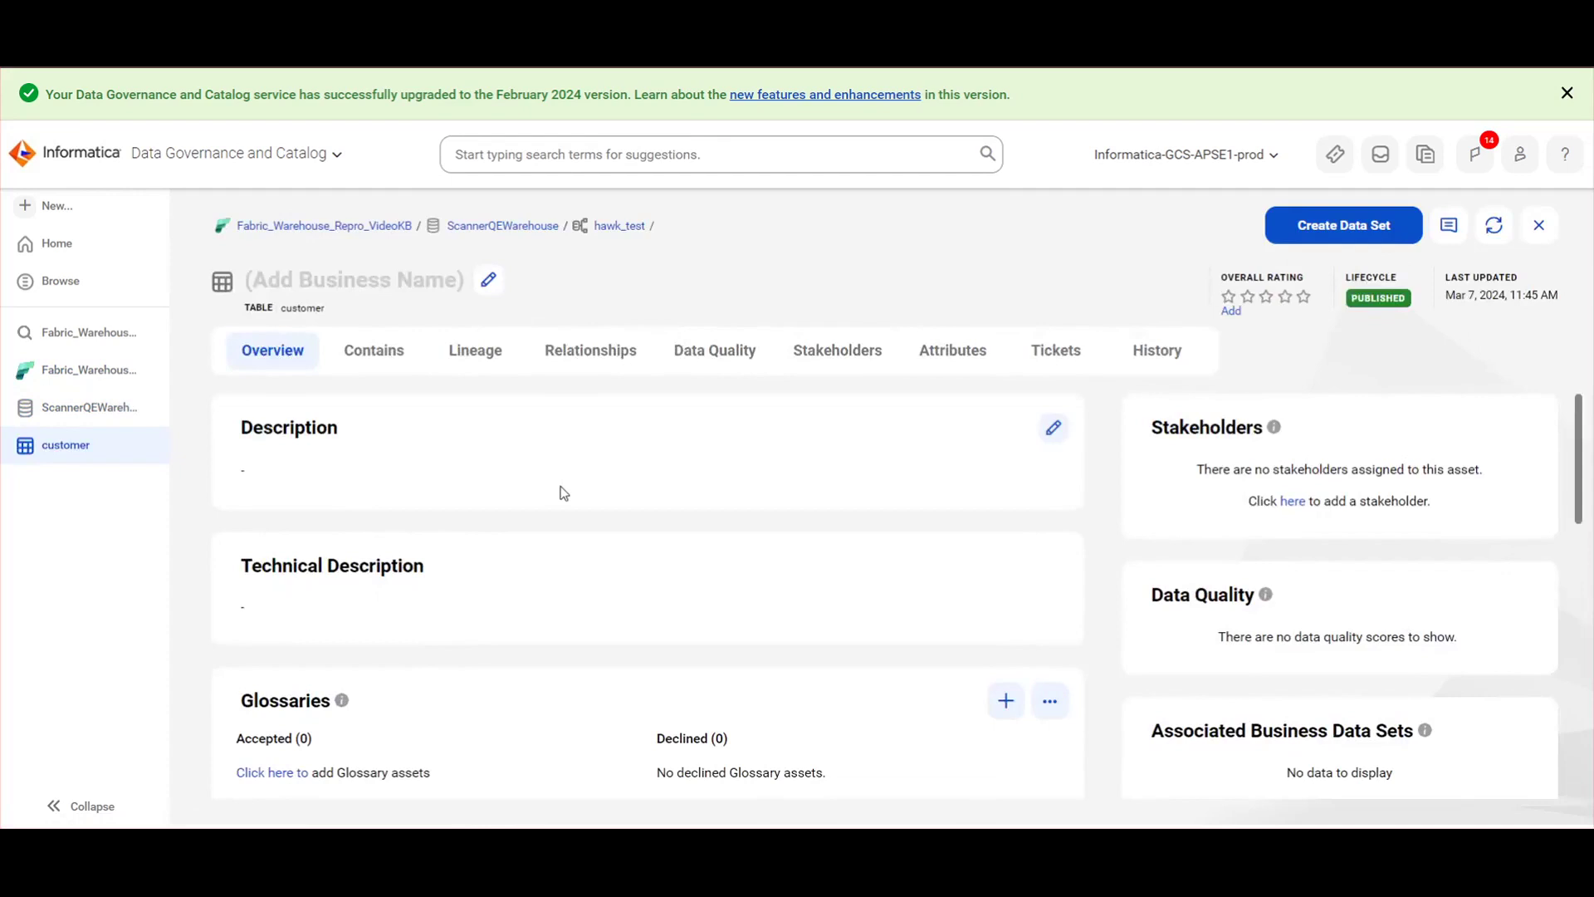
scroll(558, 491, down, 6)
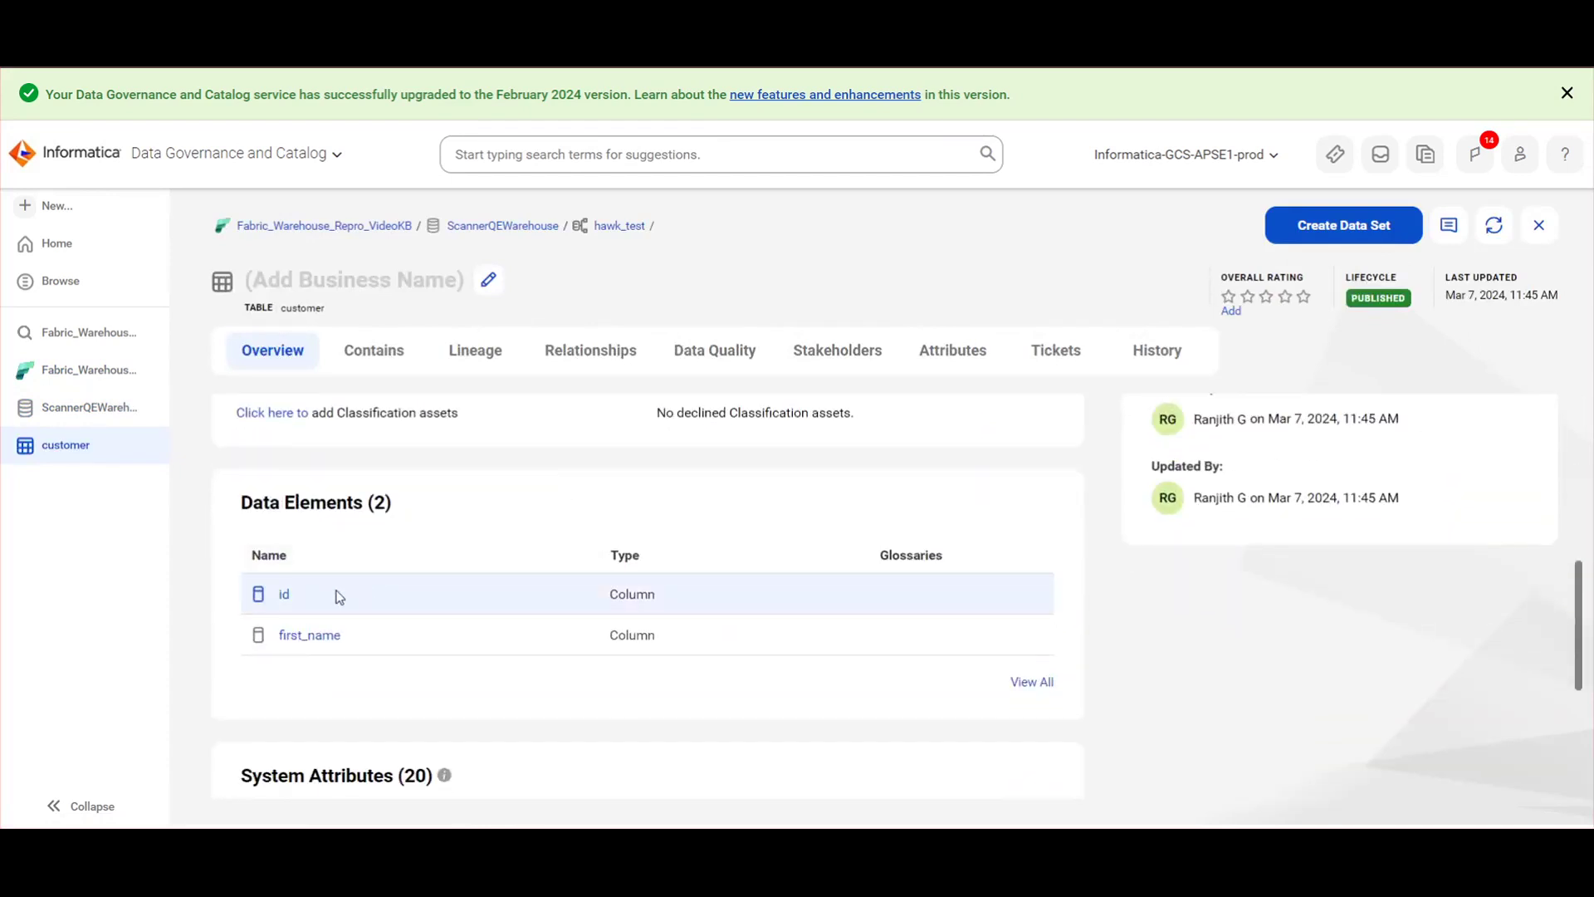
scroll(475, 656, down, 2)
scroll(475, 658, down, 2)
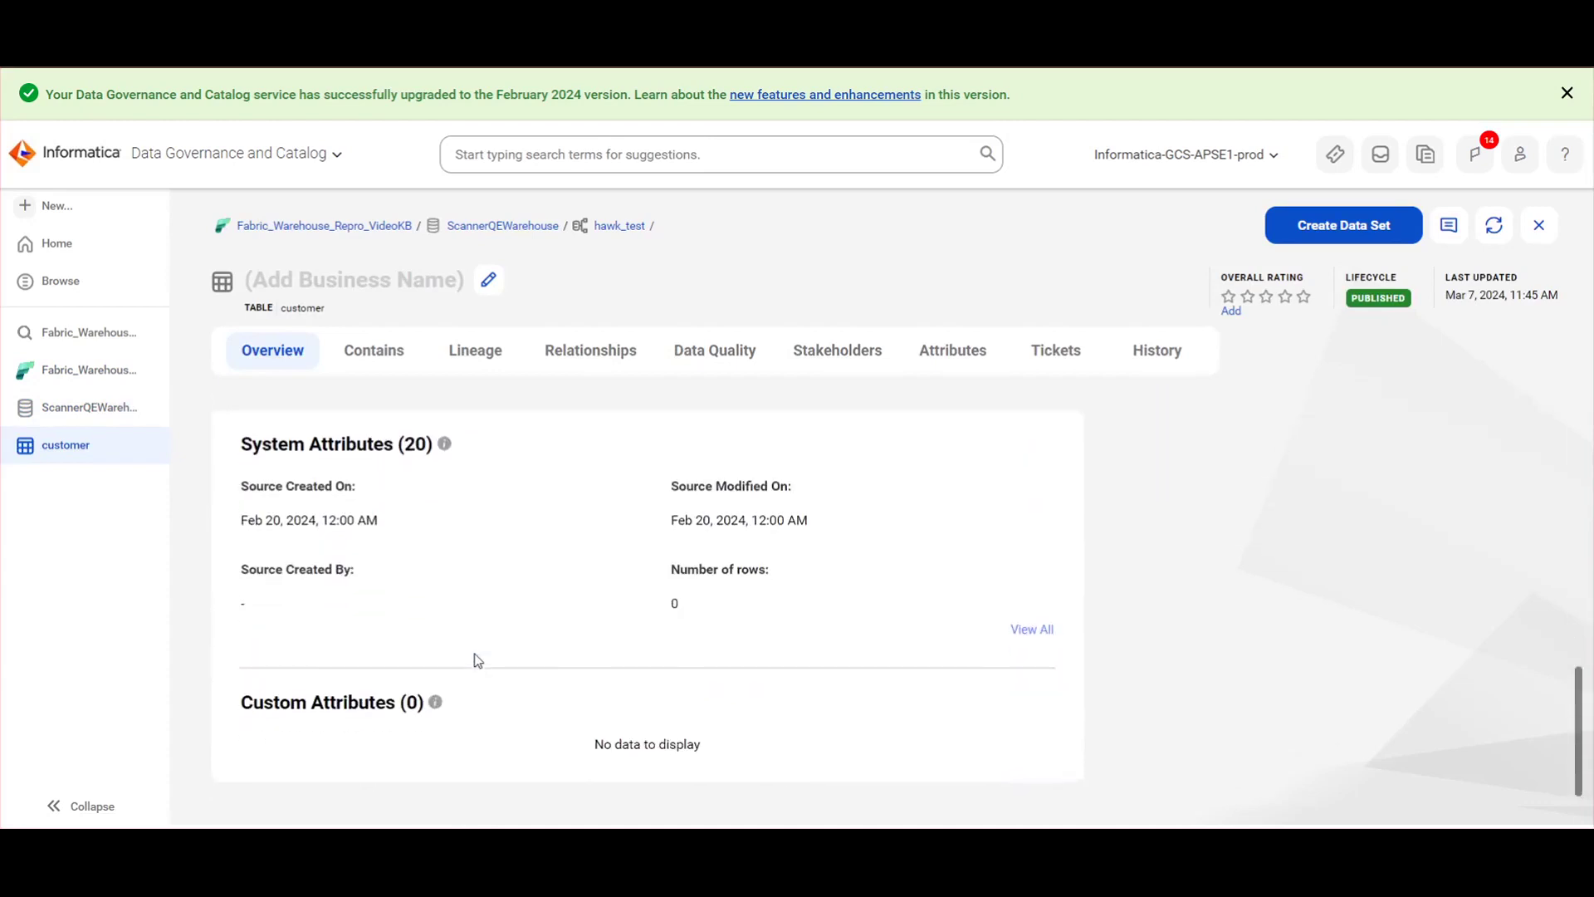
scroll(357, 423, up, 5)
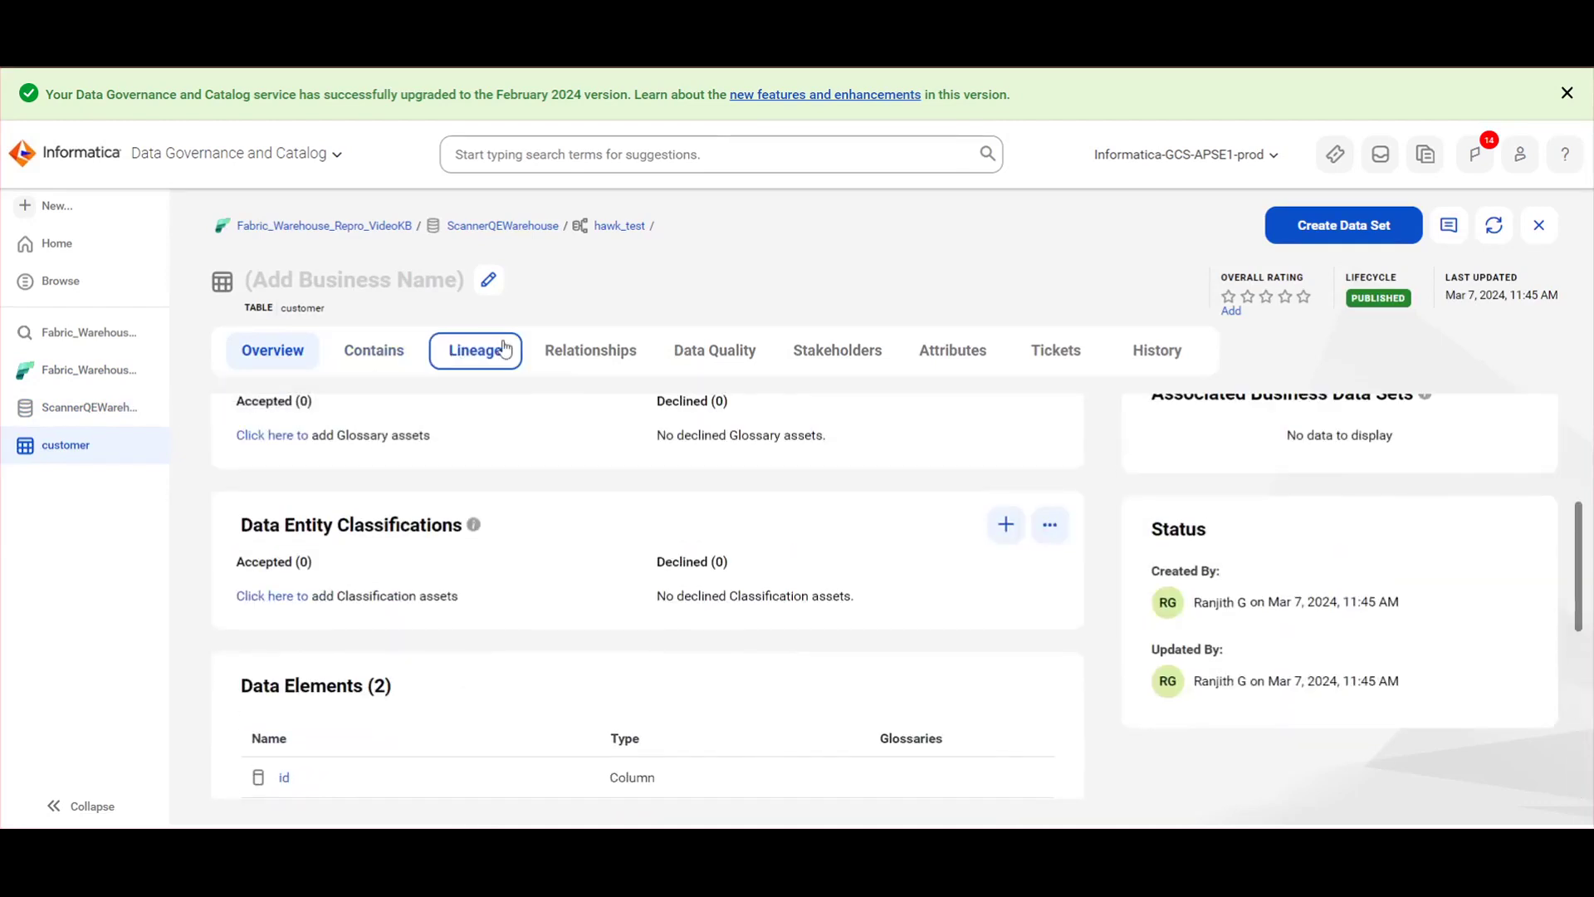
Examine the customer table's data set lineage and its relationships in tabular form.
click(485, 355)
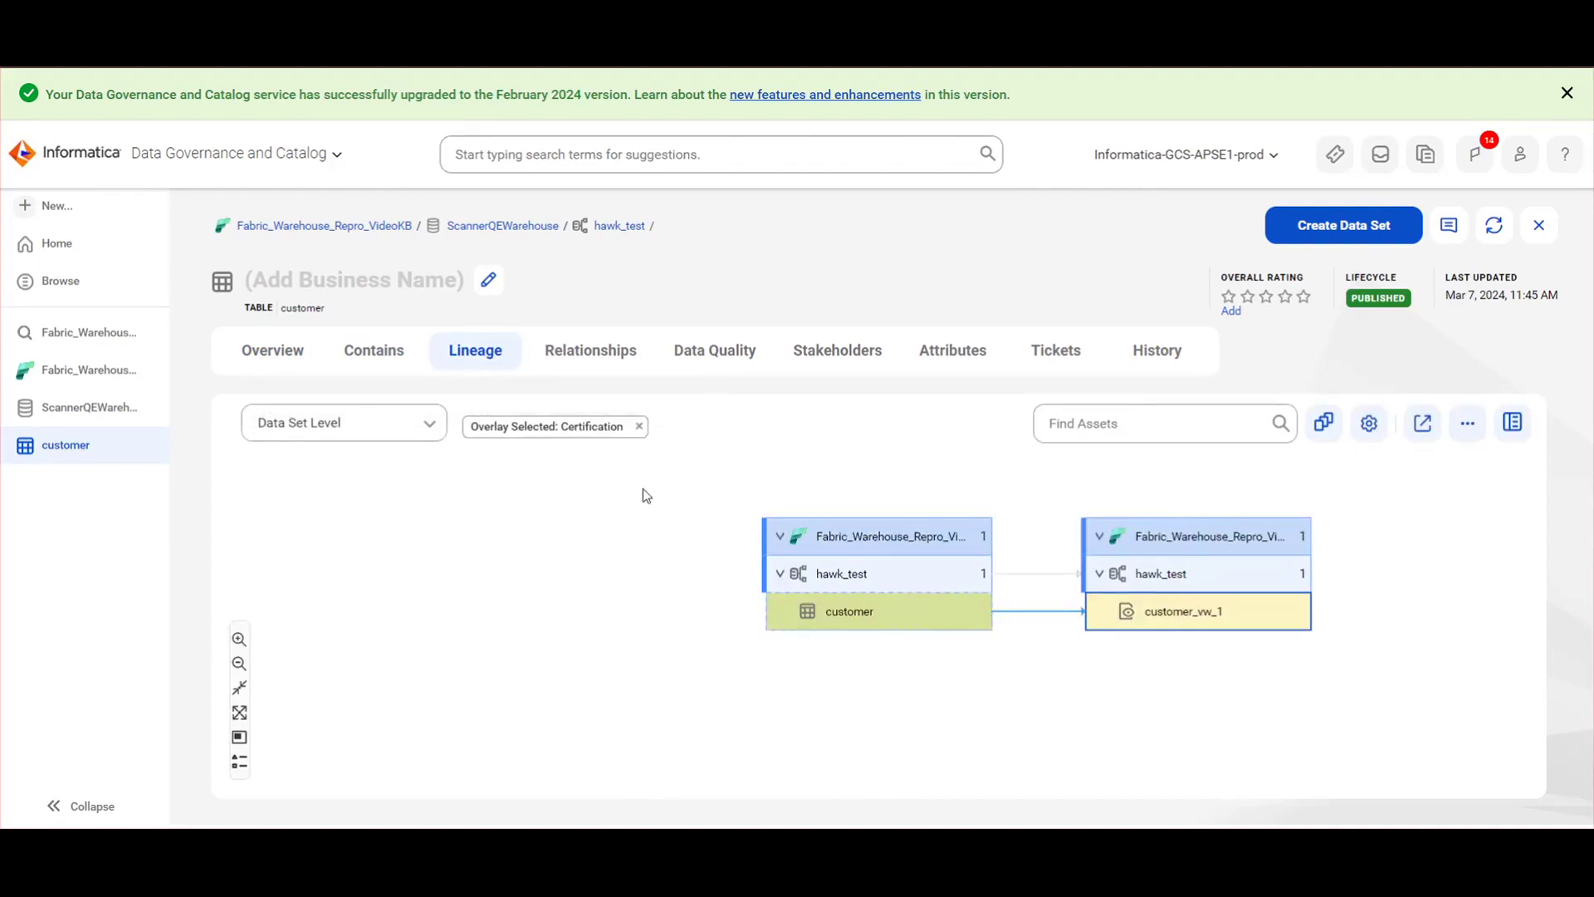
drag(1358, 525, 1275, 559)
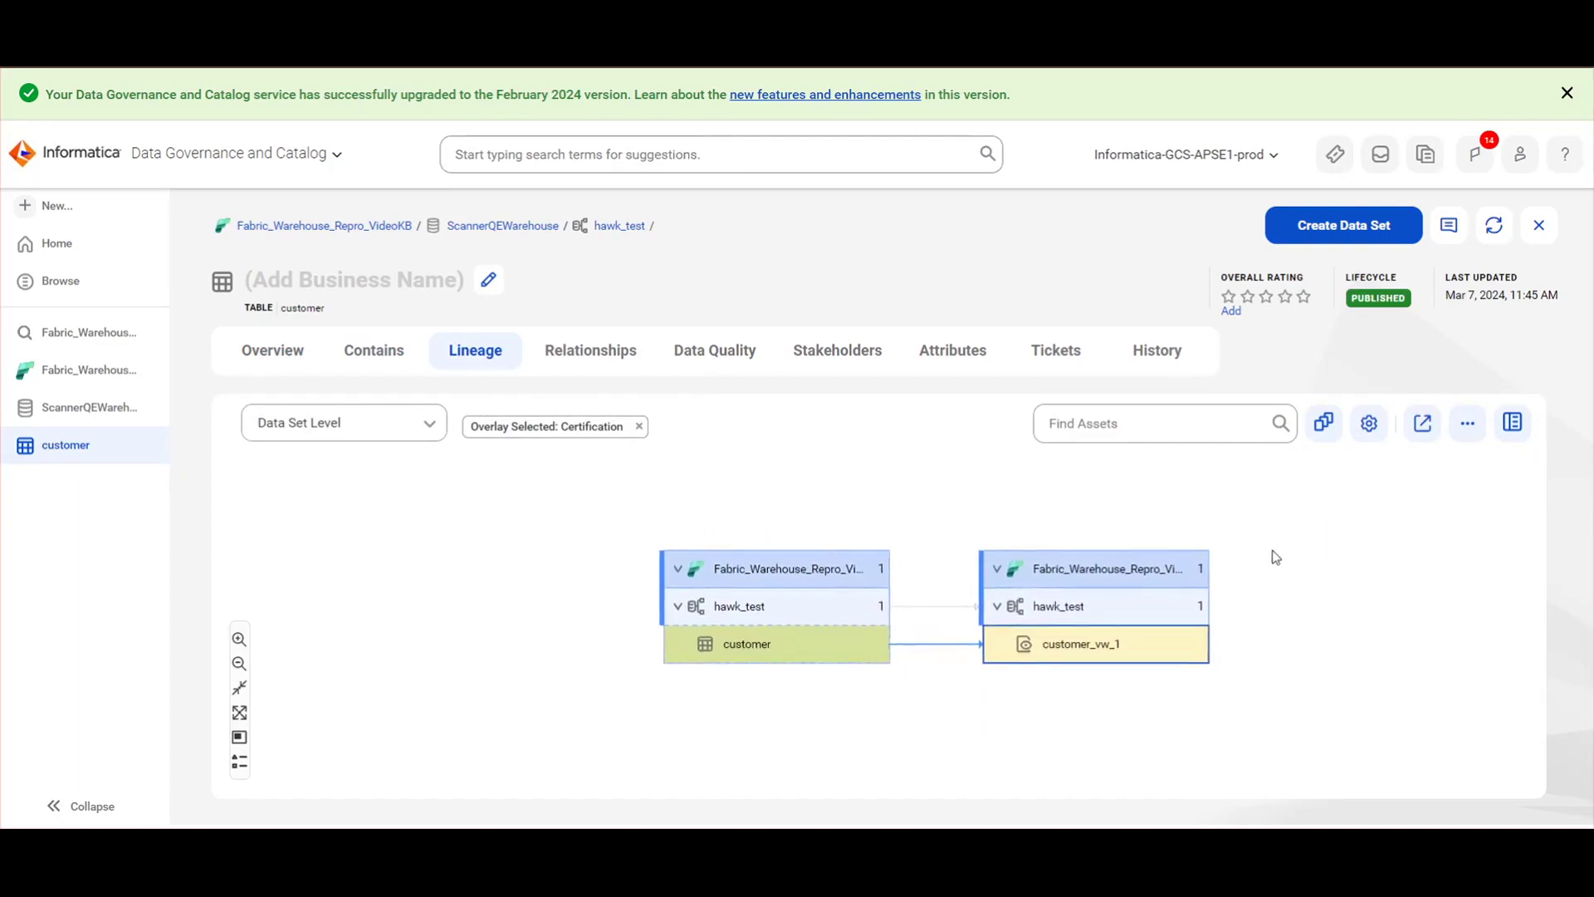
click(568, 367)
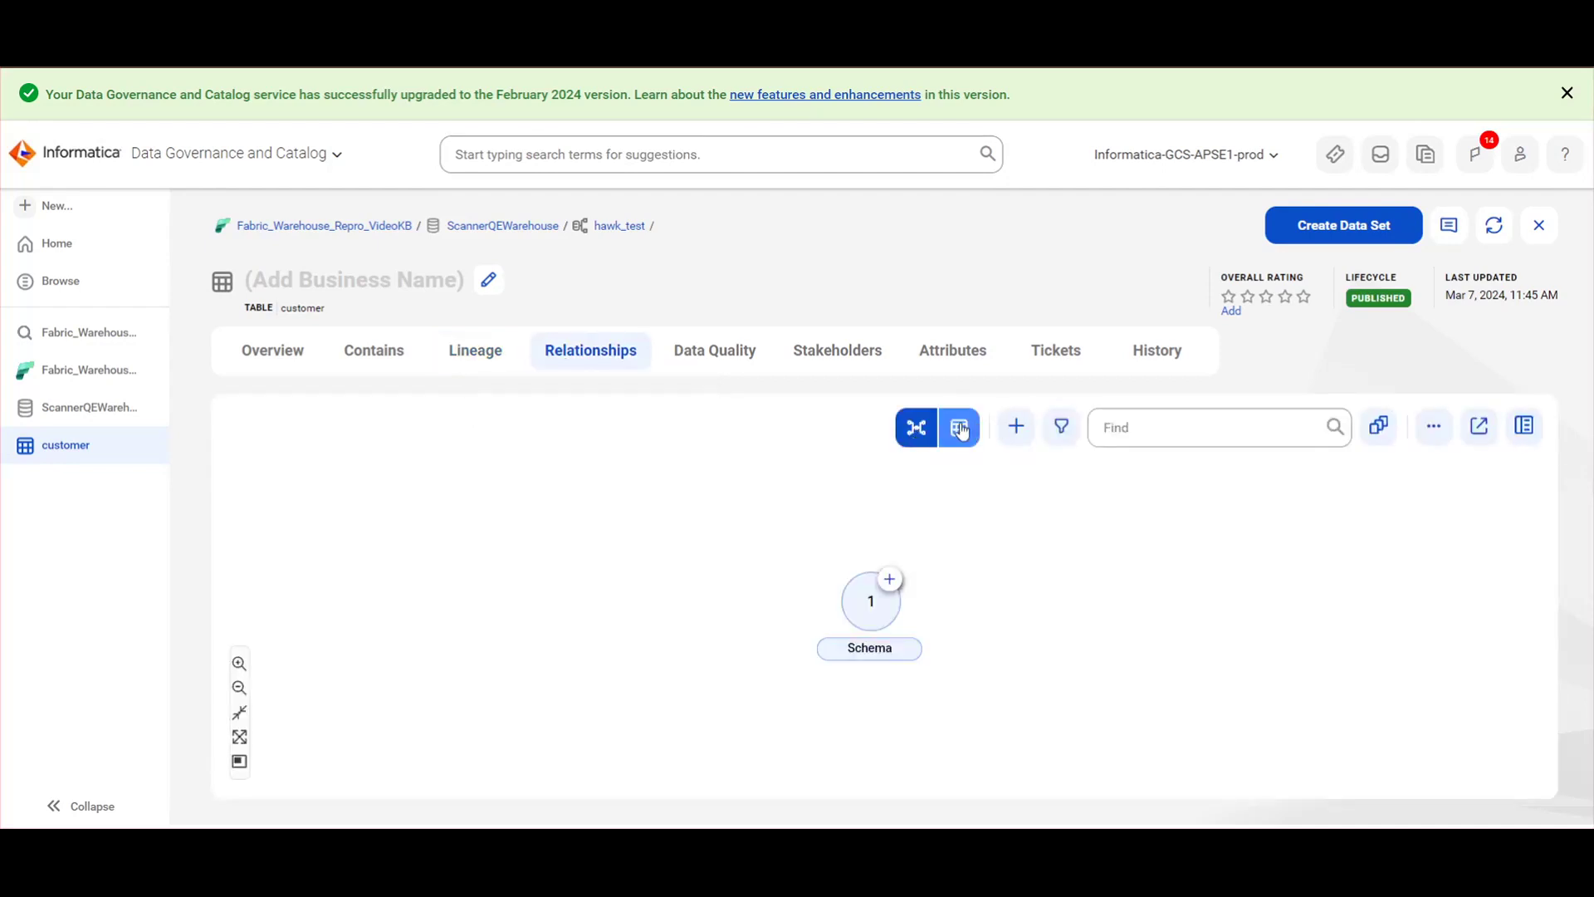
click(960, 426)
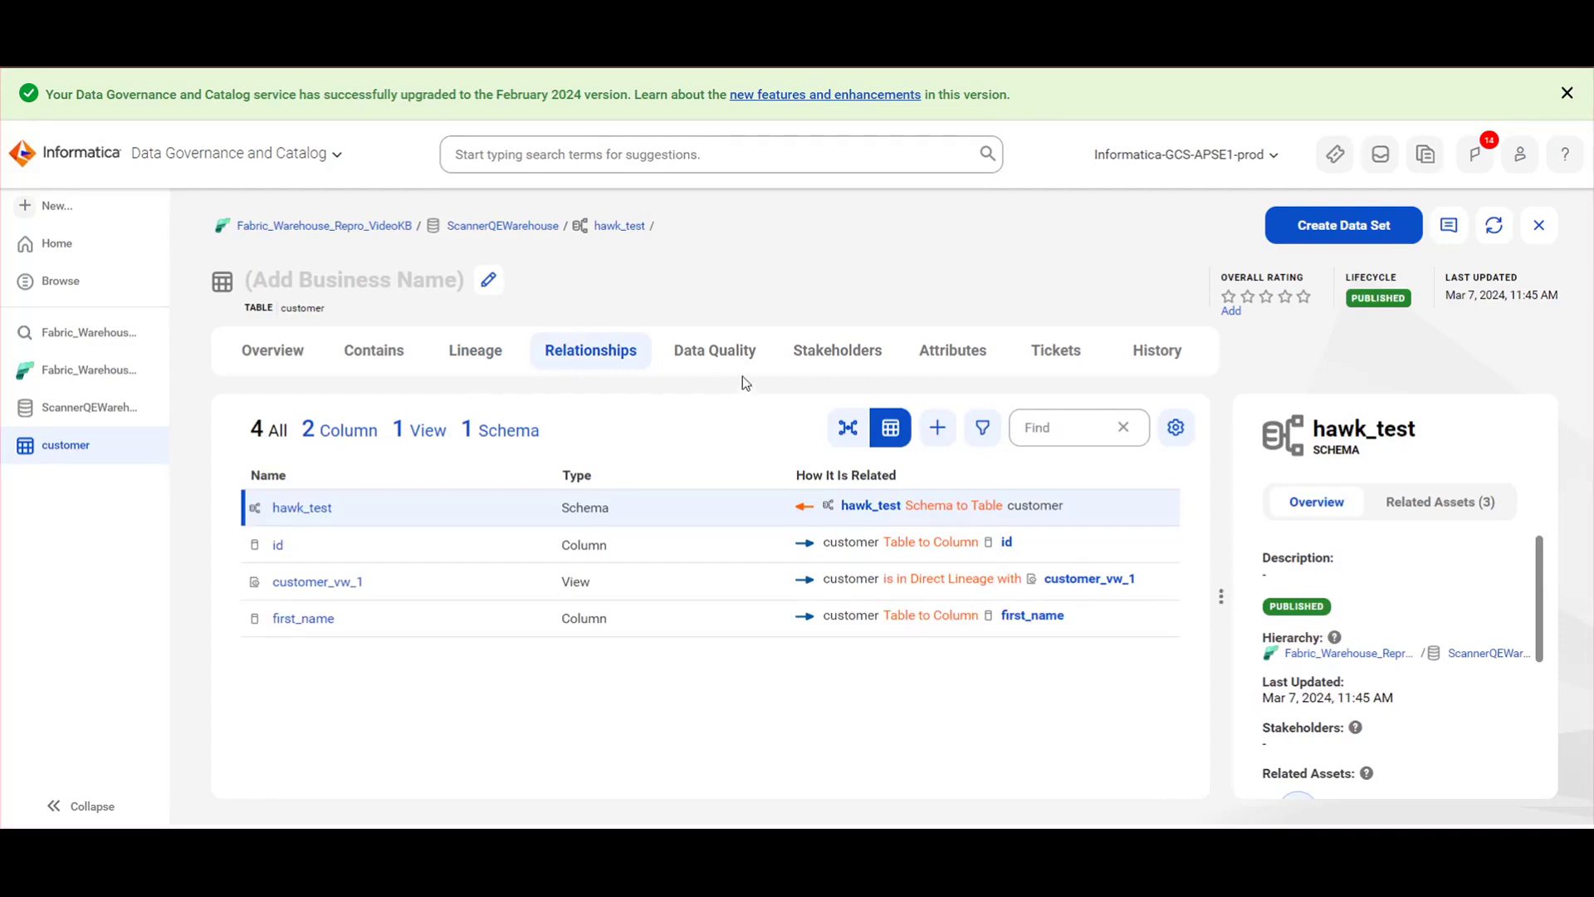
Open the id column from the customer table's data elements and review its system attributes.
click(285, 363)
scroll(374, 523, down, 3)
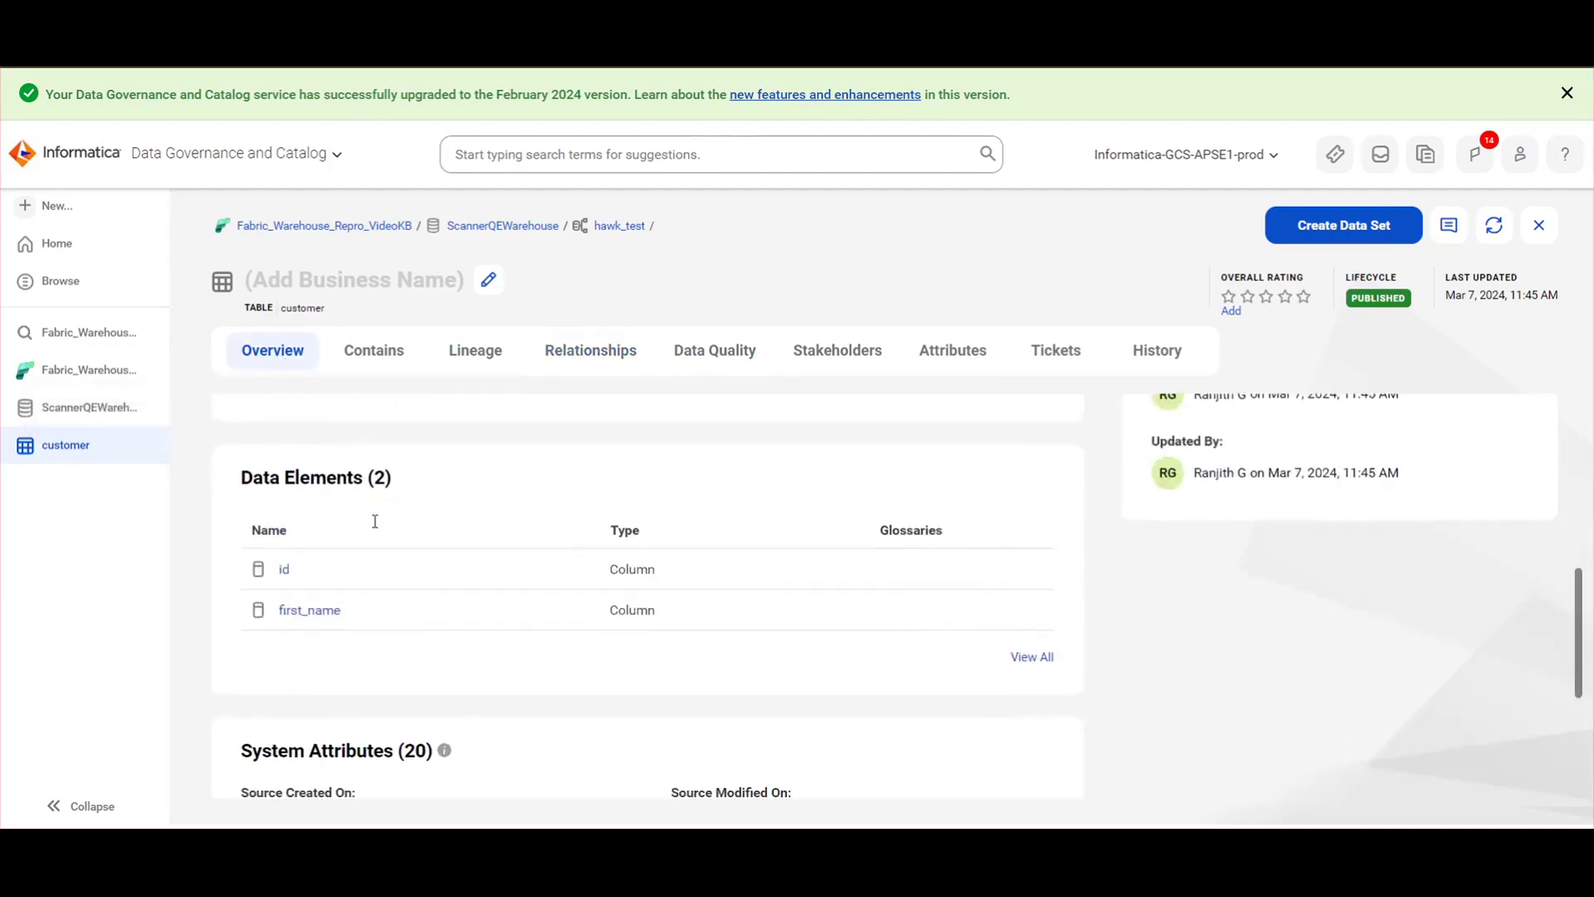
scroll(373, 540, down, 1)
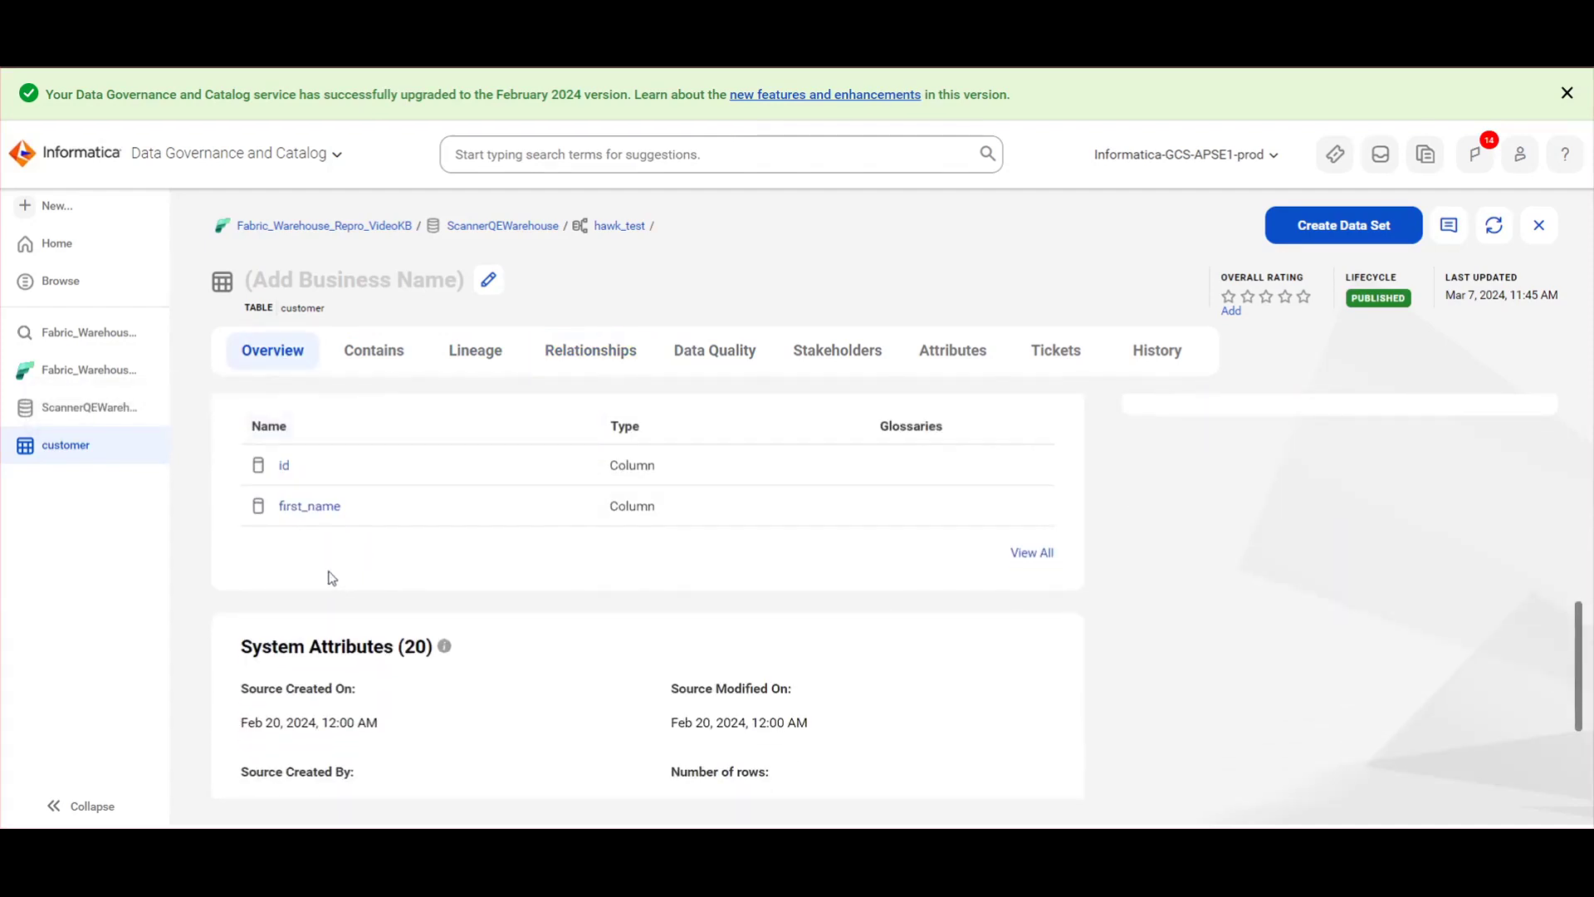
click(285, 469)
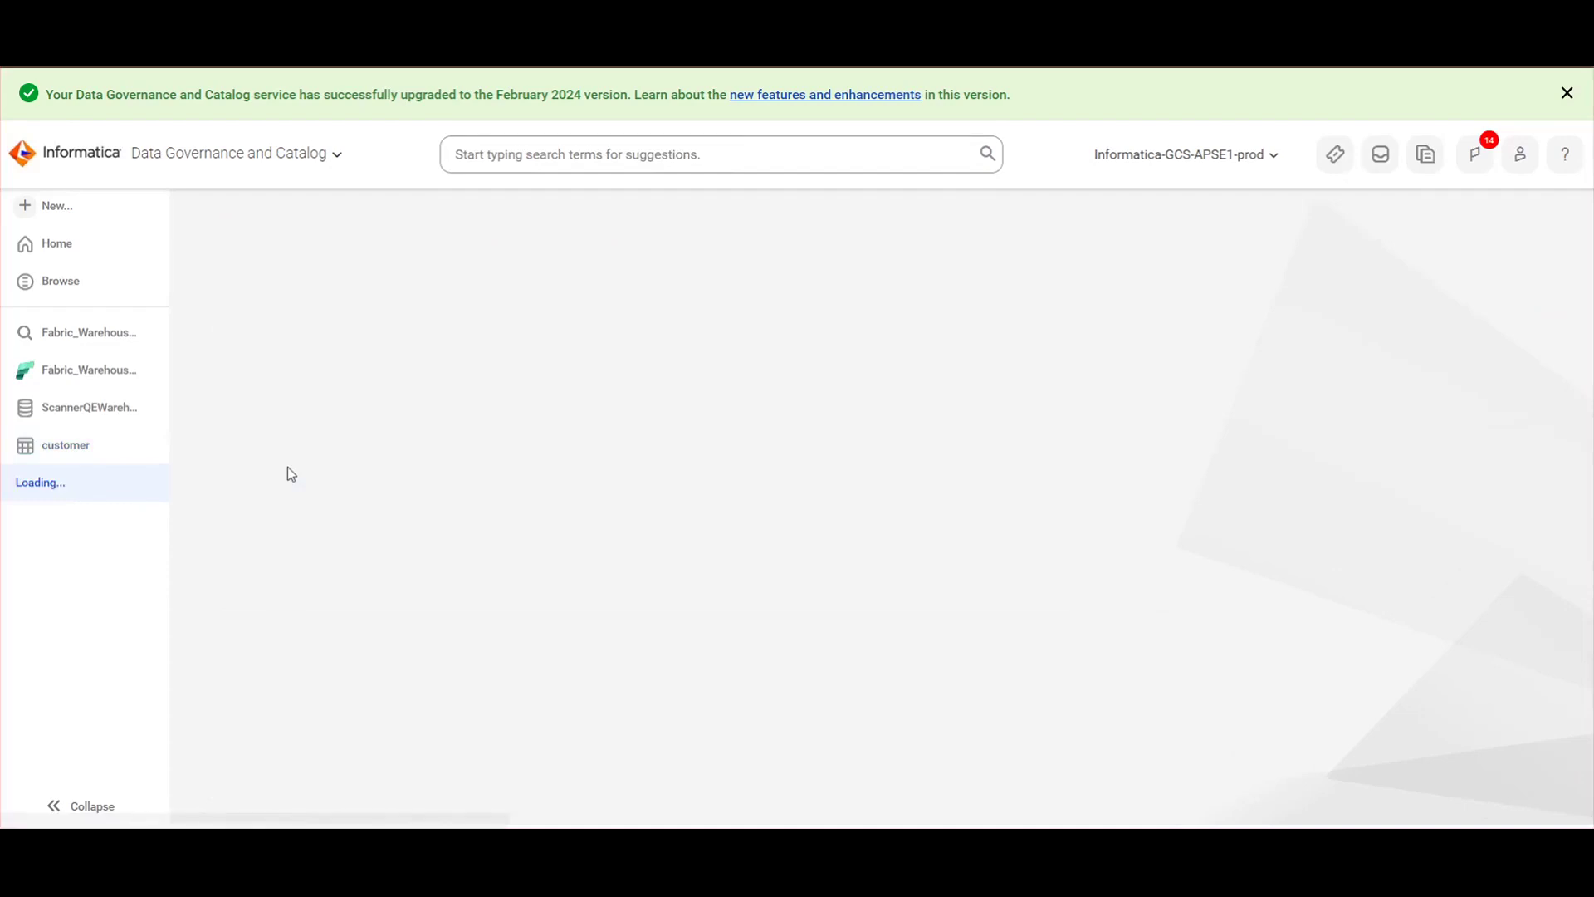
scroll(683, 530, down, 6)
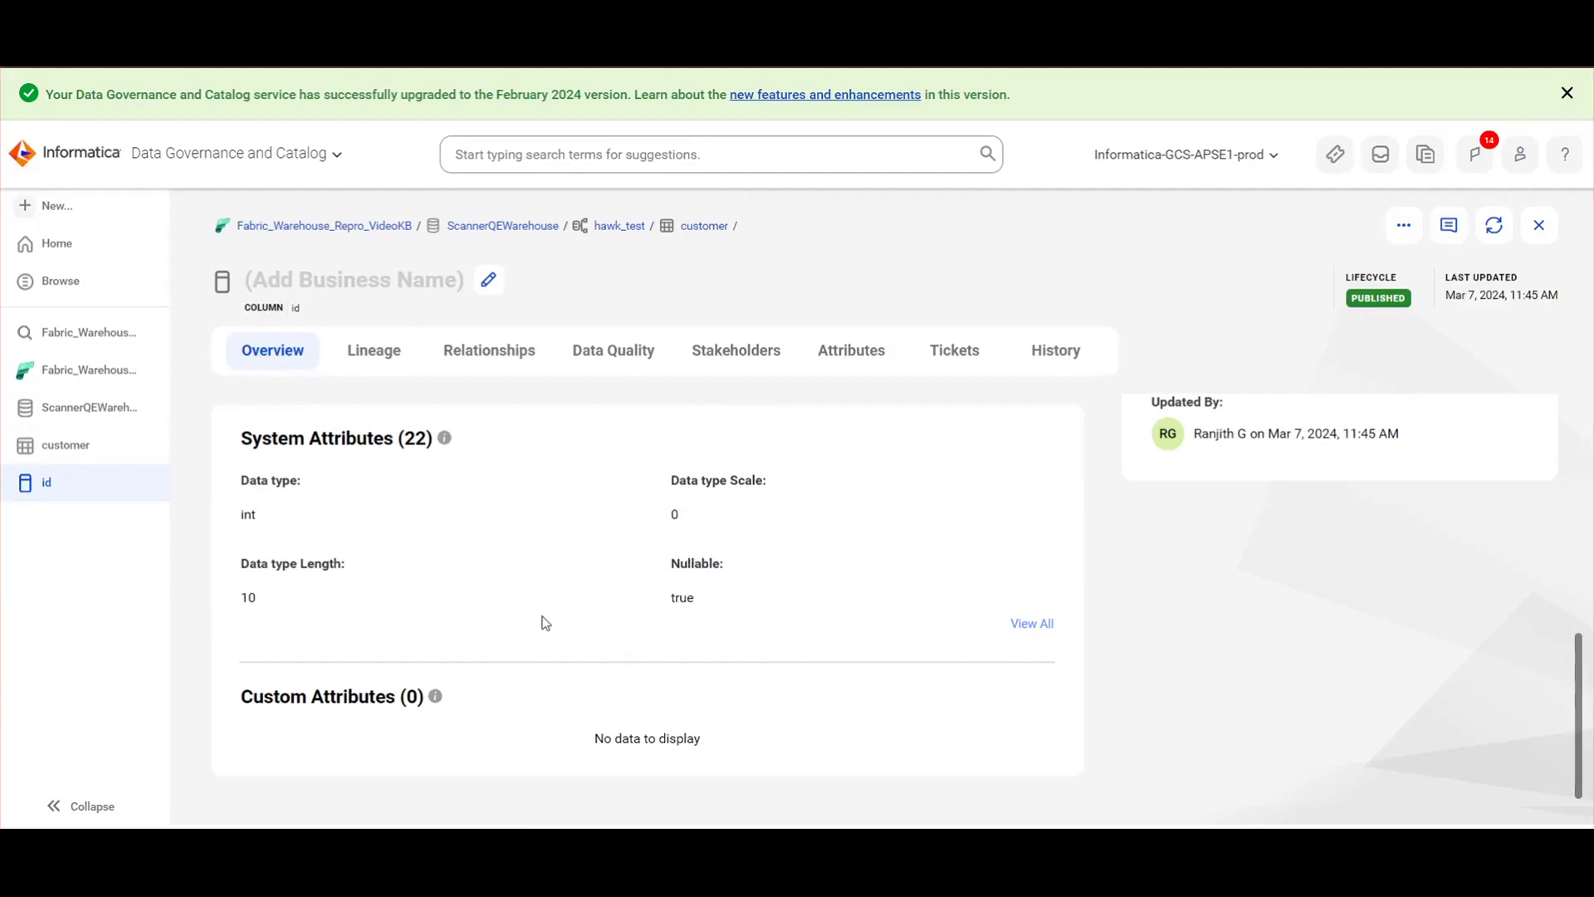
View the id column's lineage in the context of the customer table.
scroll(545, 623, up, 6)
scroll(545, 622, up, 2)
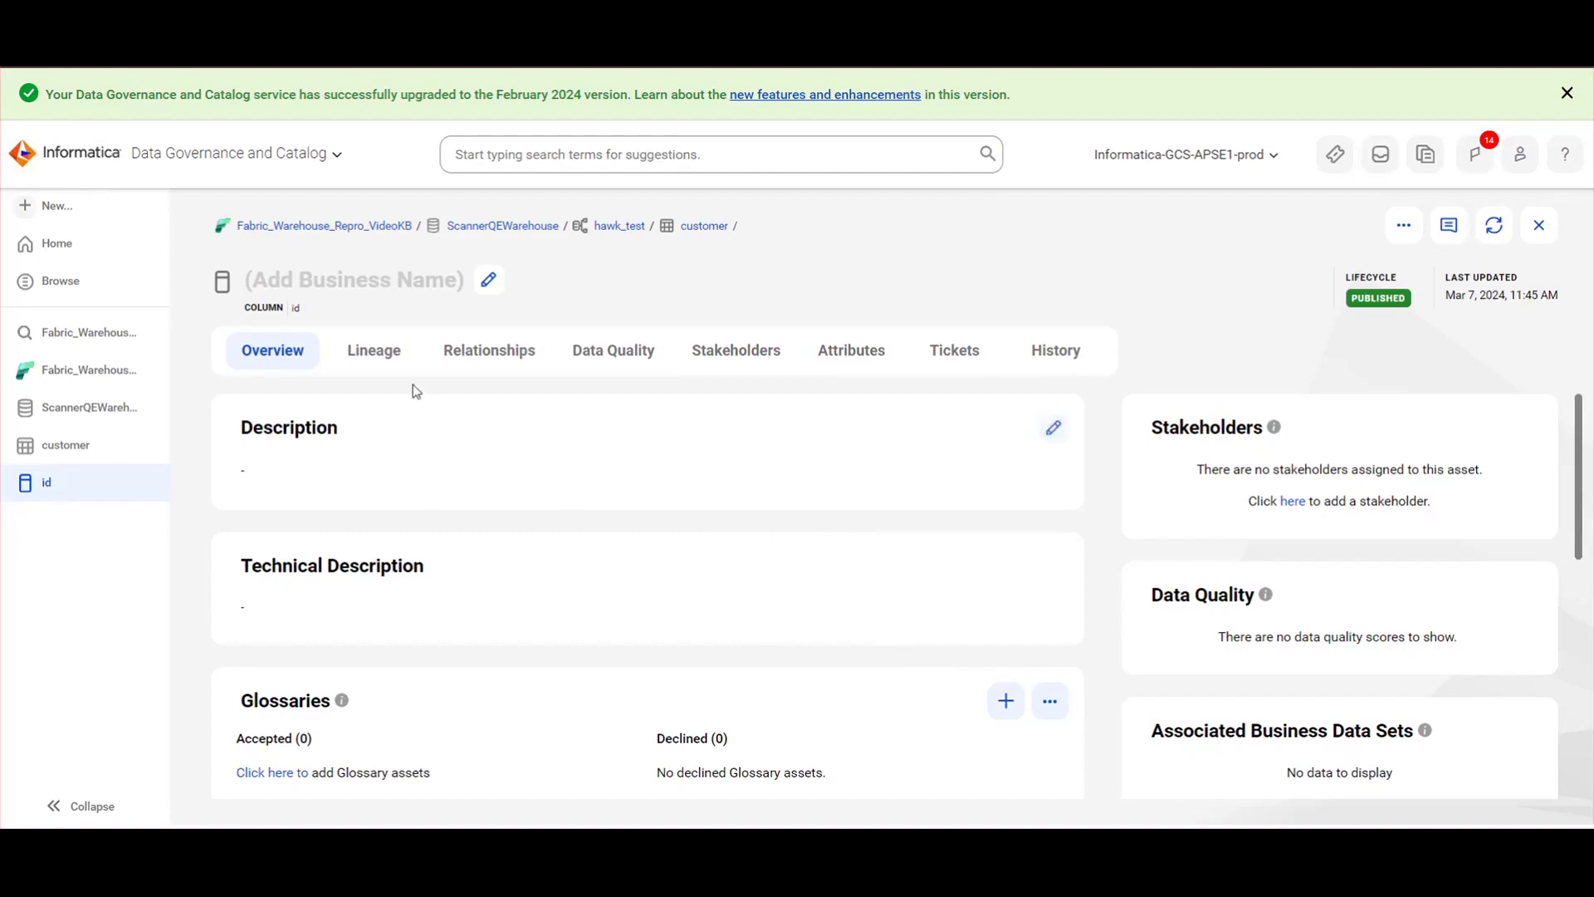
click(384, 369)
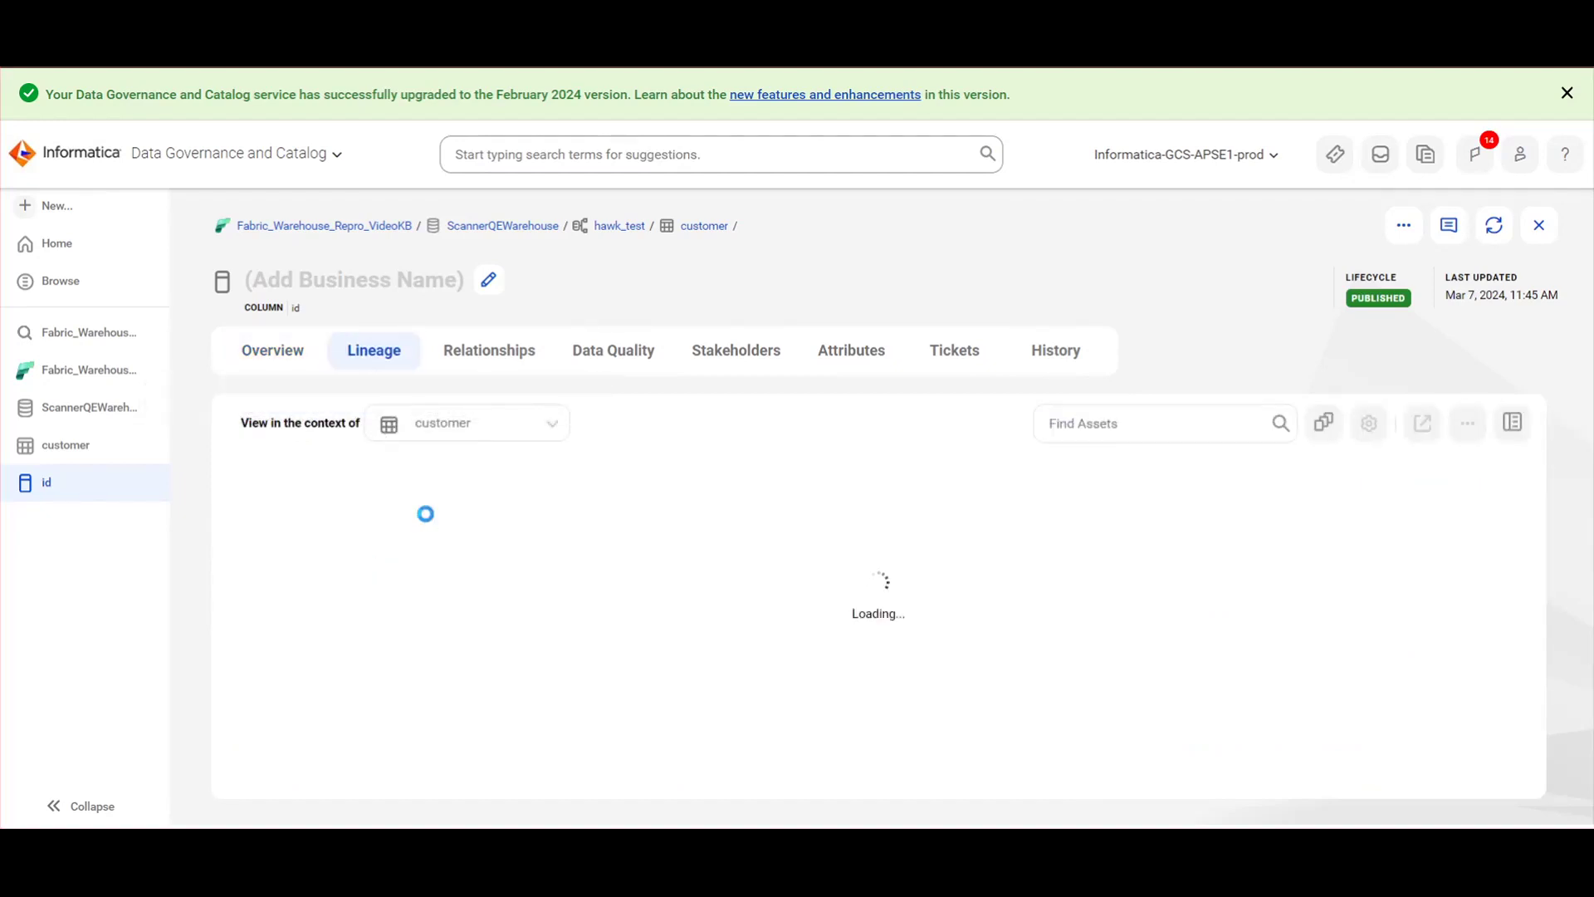
drag(665, 545, 514, 575)
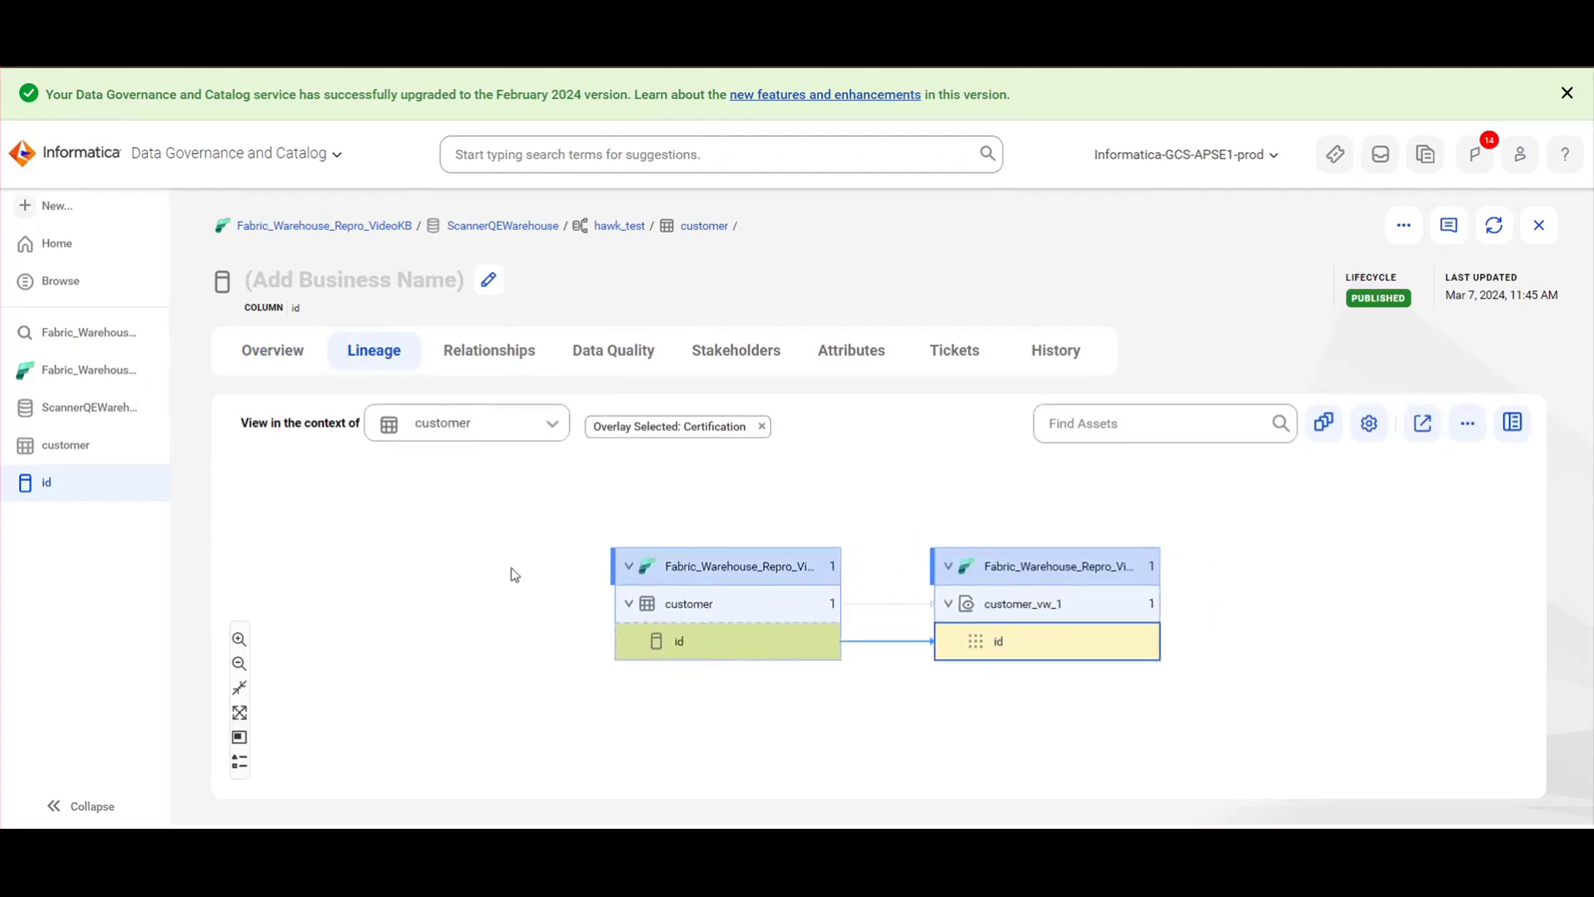